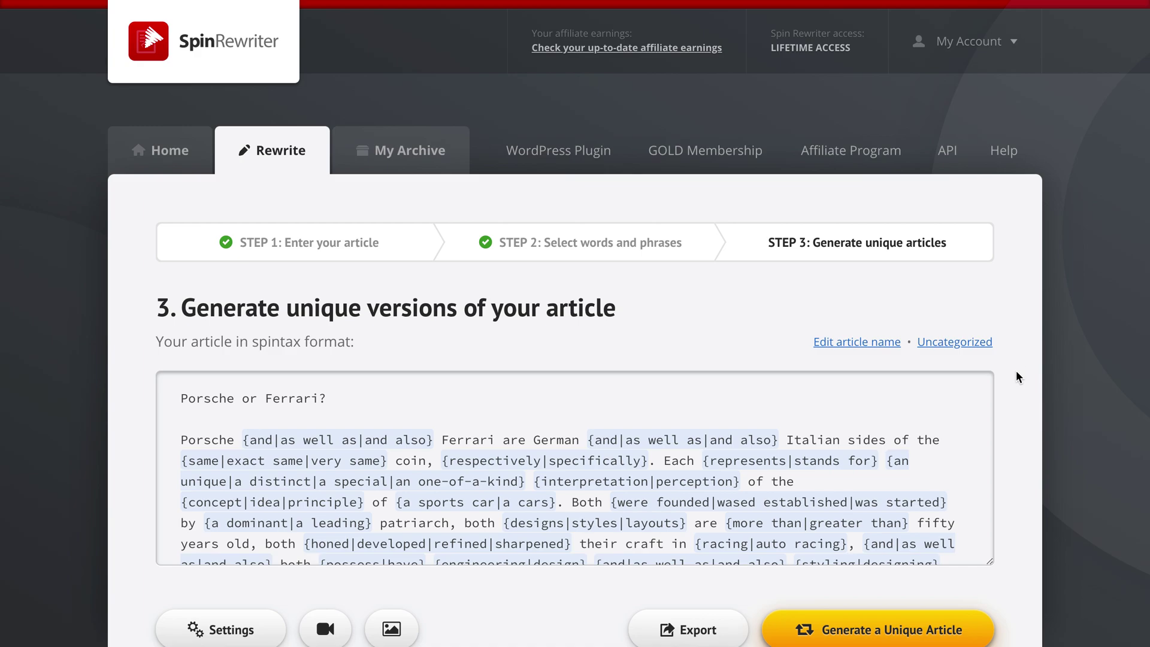
pyautogui.scroll(-2, 1016, 382)
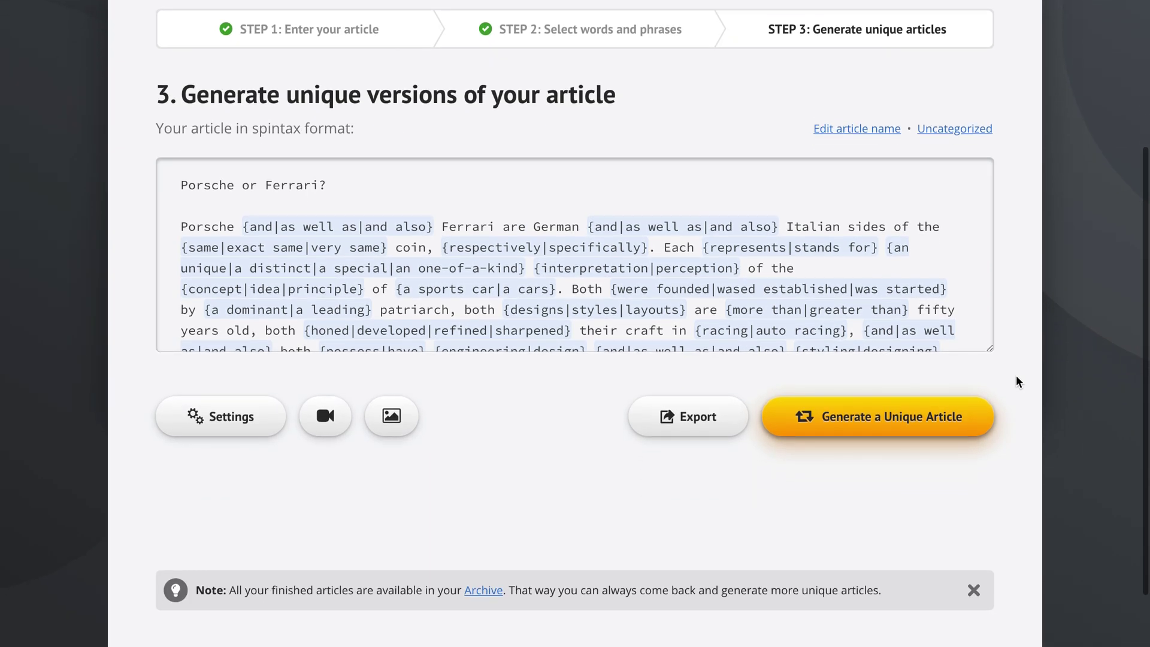
pyautogui.scroll(-1, 1016, 382)
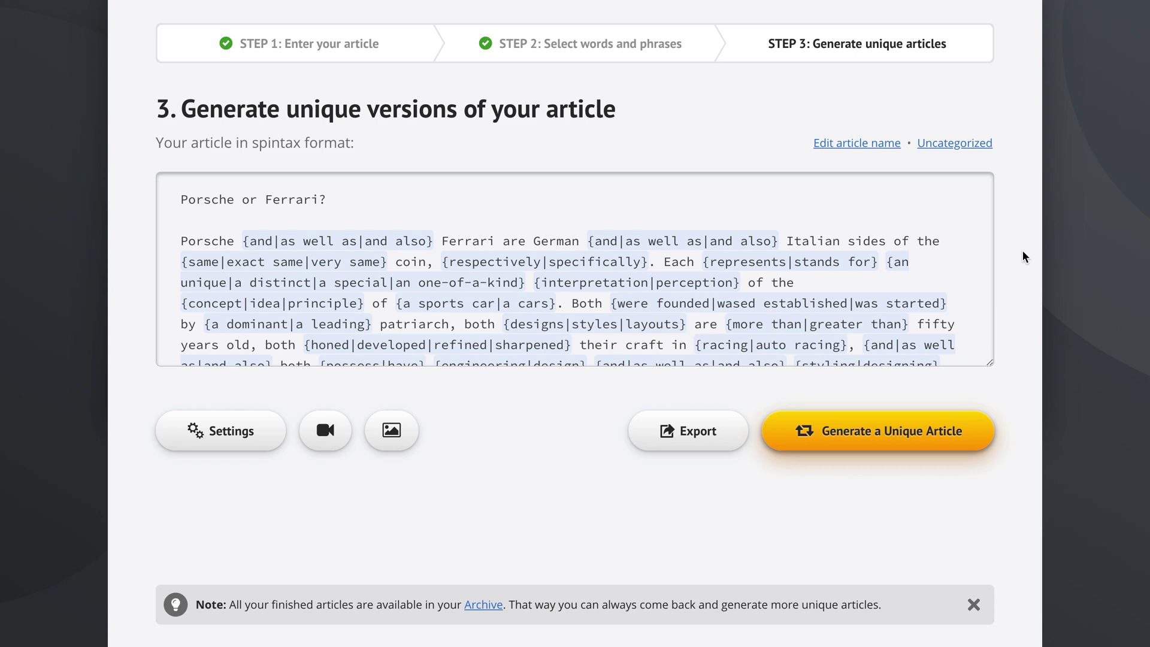
pyautogui.scroll(-2, 1022, 251)
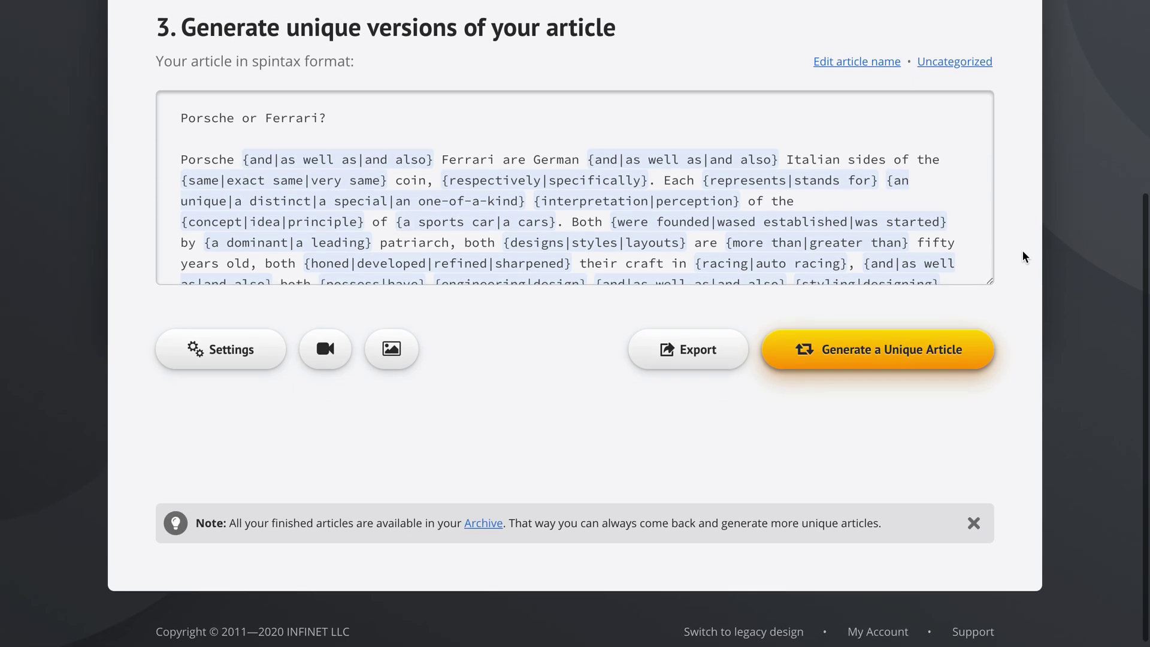
# Step: Generate a 98% unique version of the article, then fetch YouTube videos for 'porsche'
pyautogui.click(925, 351)
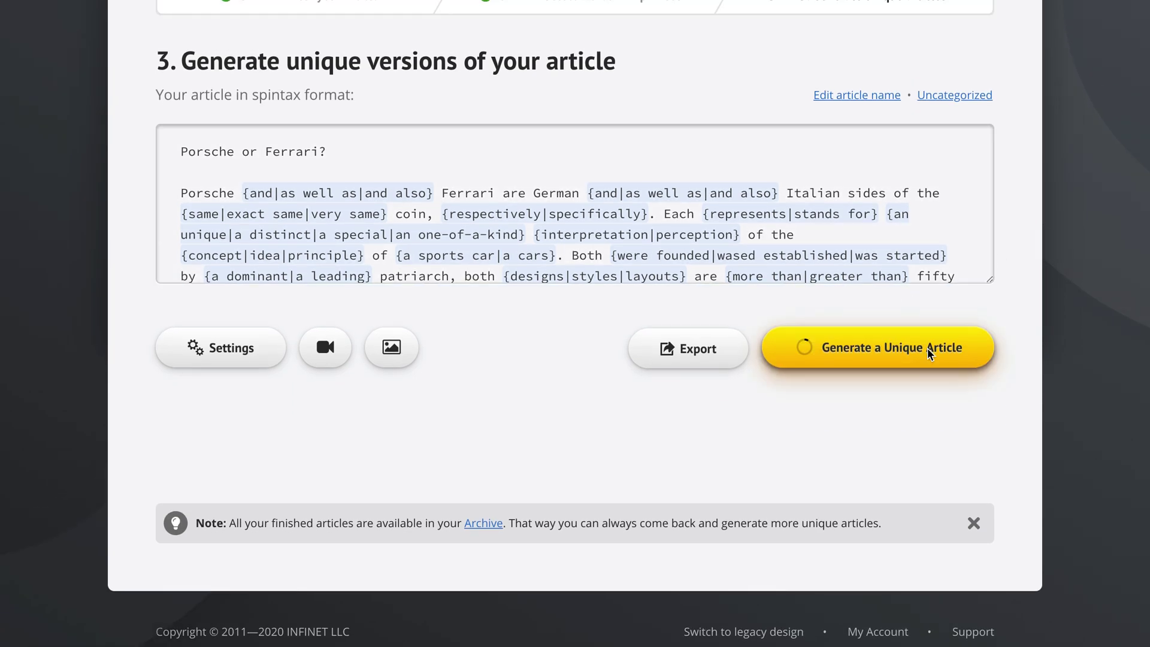
pyautogui.scroll(-1, 1021, 378)
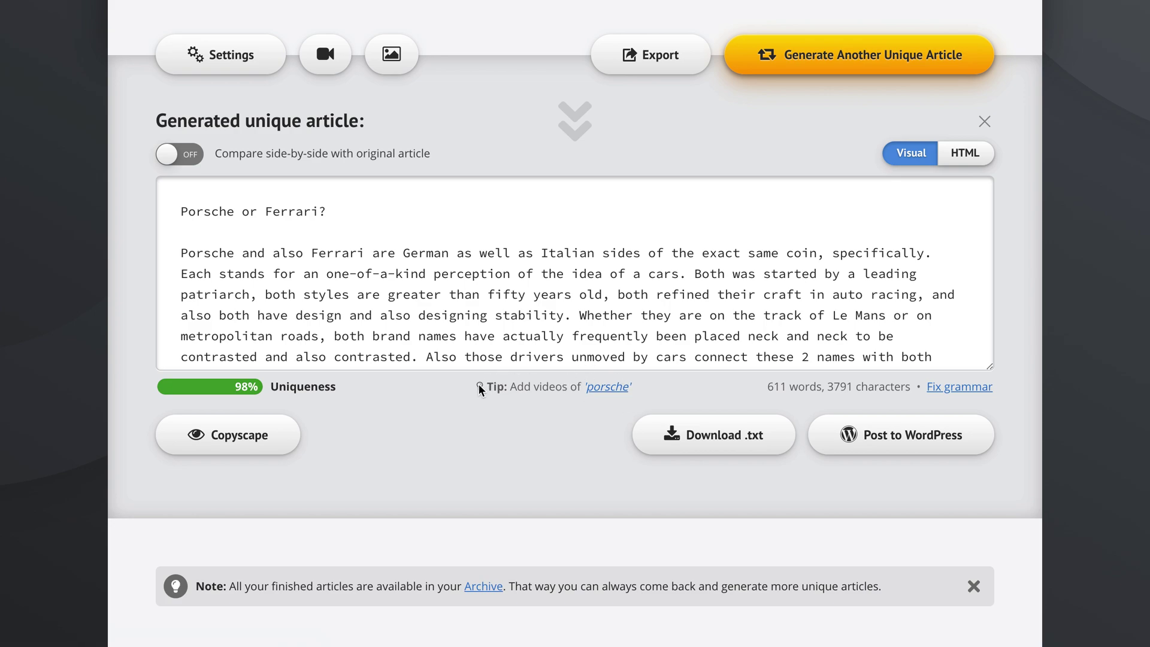
pyautogui.click(610, 385)
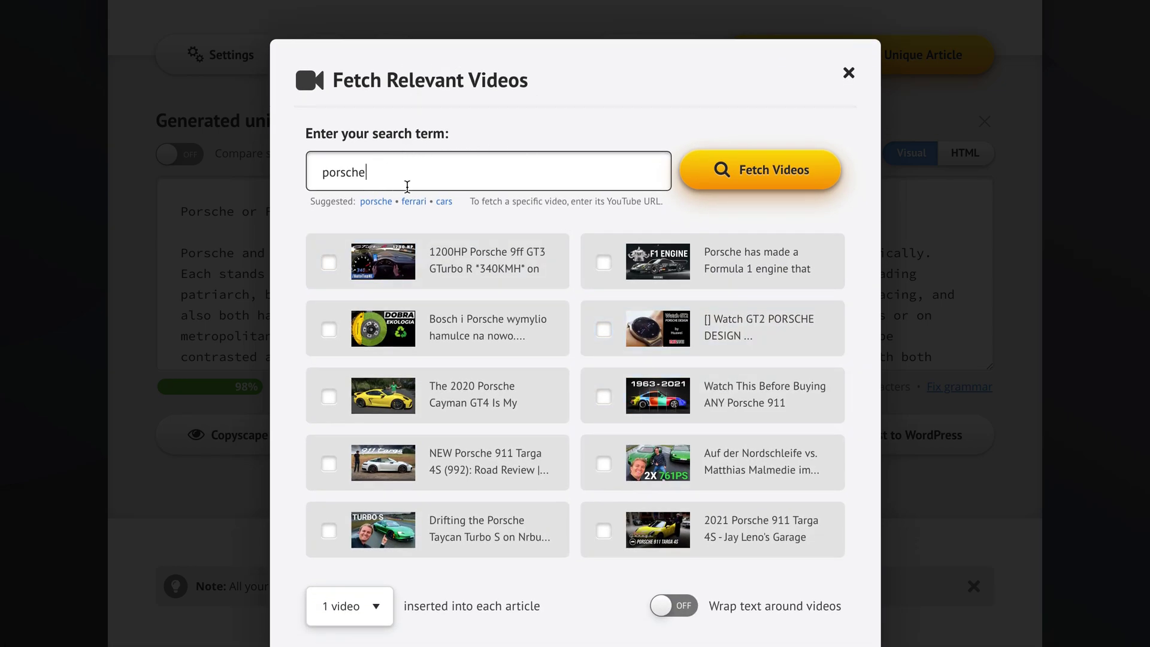
pyautogui.scroll(-2, 571, 309)
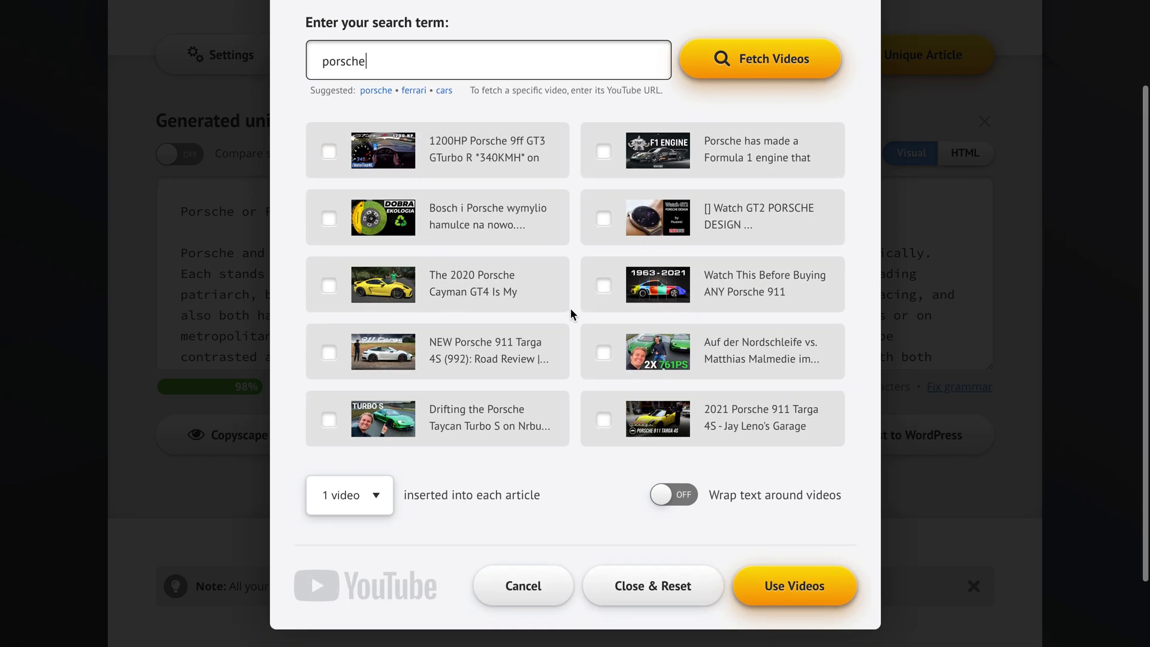
# Step: Select four Porsche videos: 2020 Cayman, 911 Targa, Drifting the Taycan, and Watch This Before Buying ANY 911
pyautogui.click(467, 286)
pyautogui.click(475, 360)
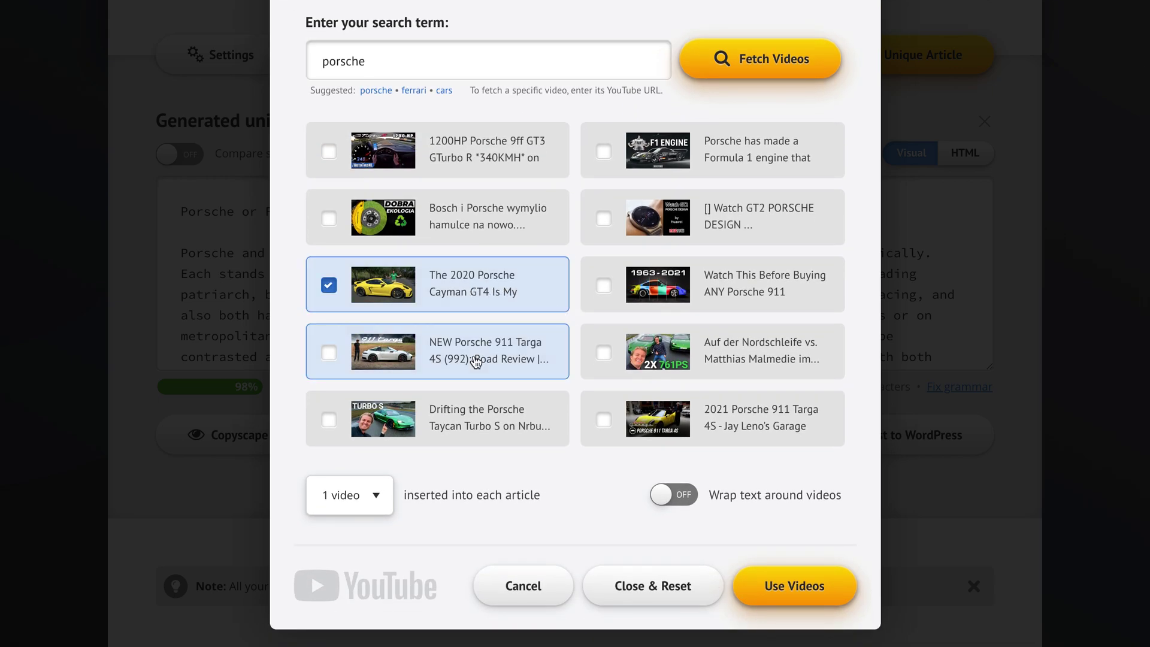
pyautogui.click(491, 423)
pyautogui.click(732, 286)
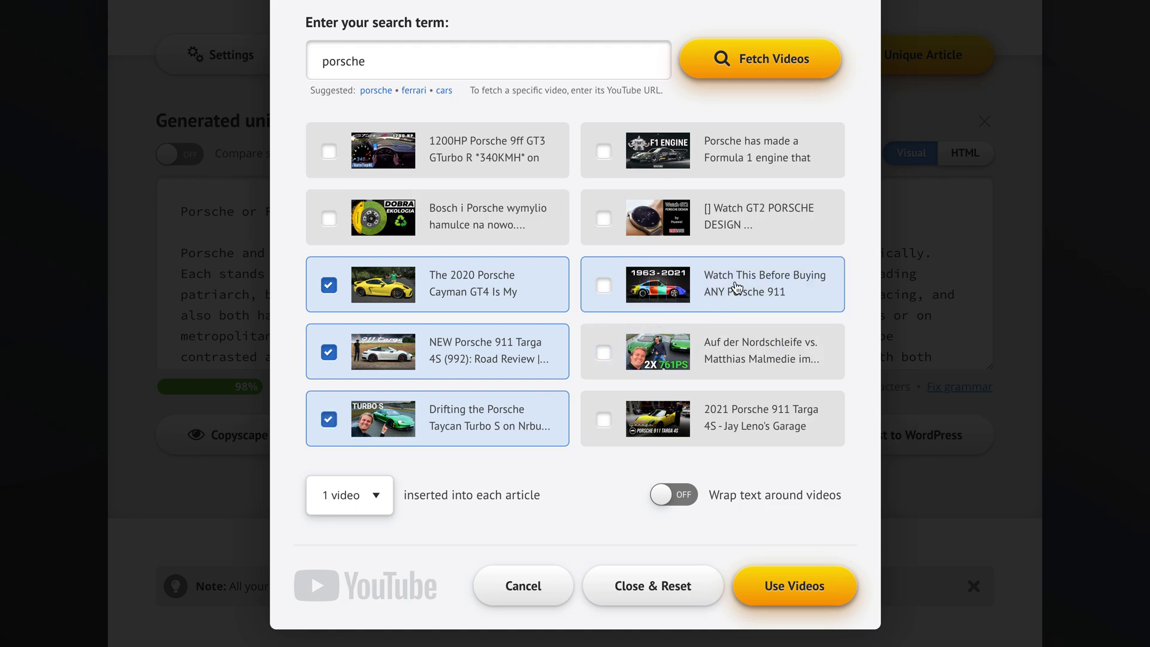
# Step: Insert two videos per article with text wrapping left off
pyautogui.click(361, 504)
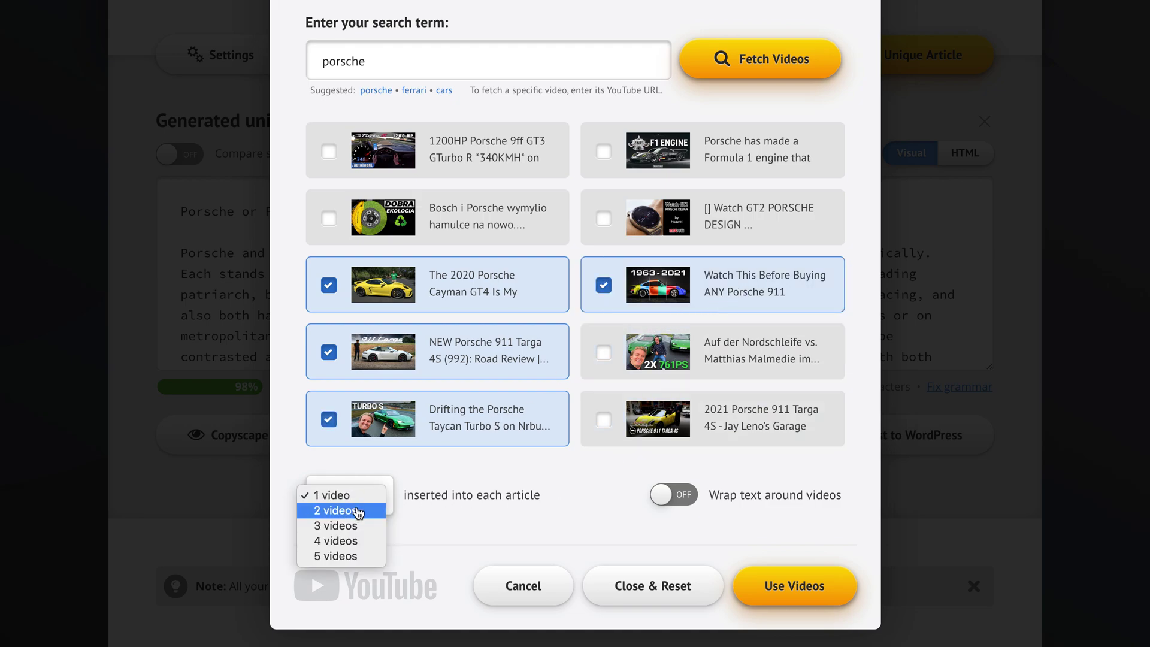
pyautogui.click(359, 512)
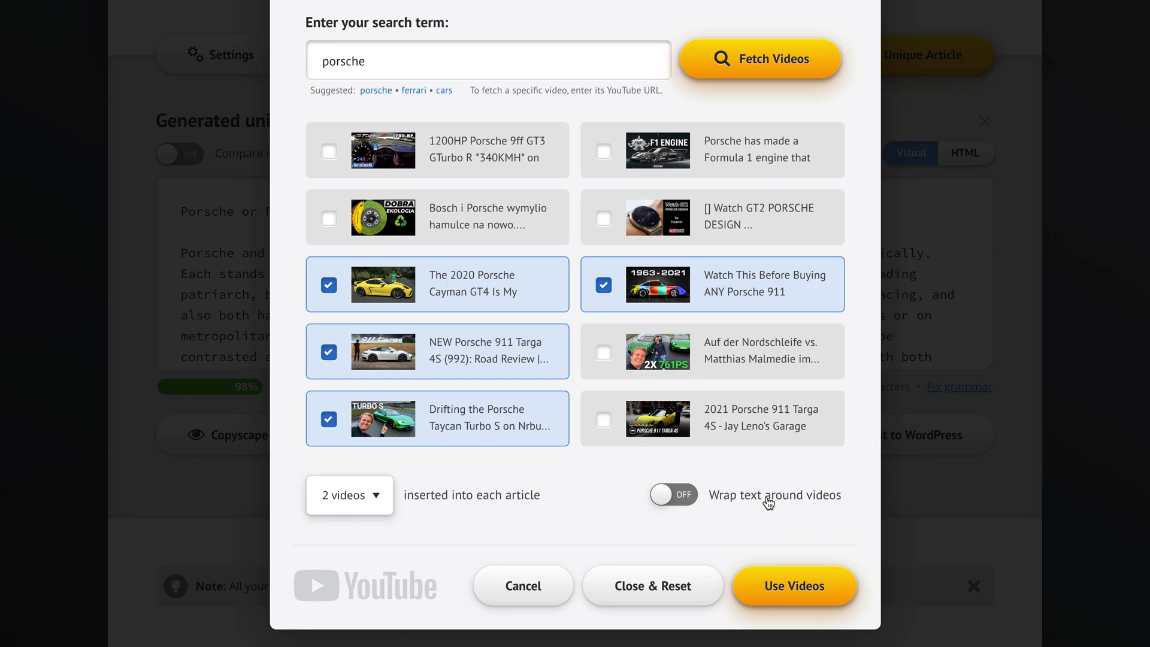
pyautogui.click(764, 502)
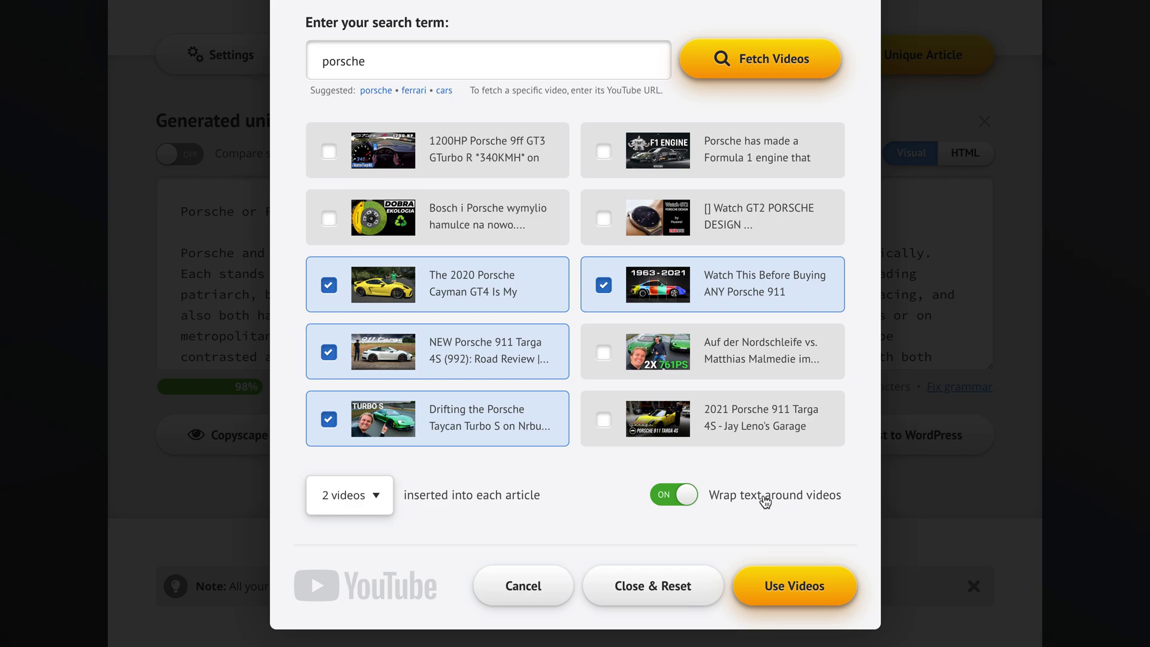
pyautogui.click(764, 501)
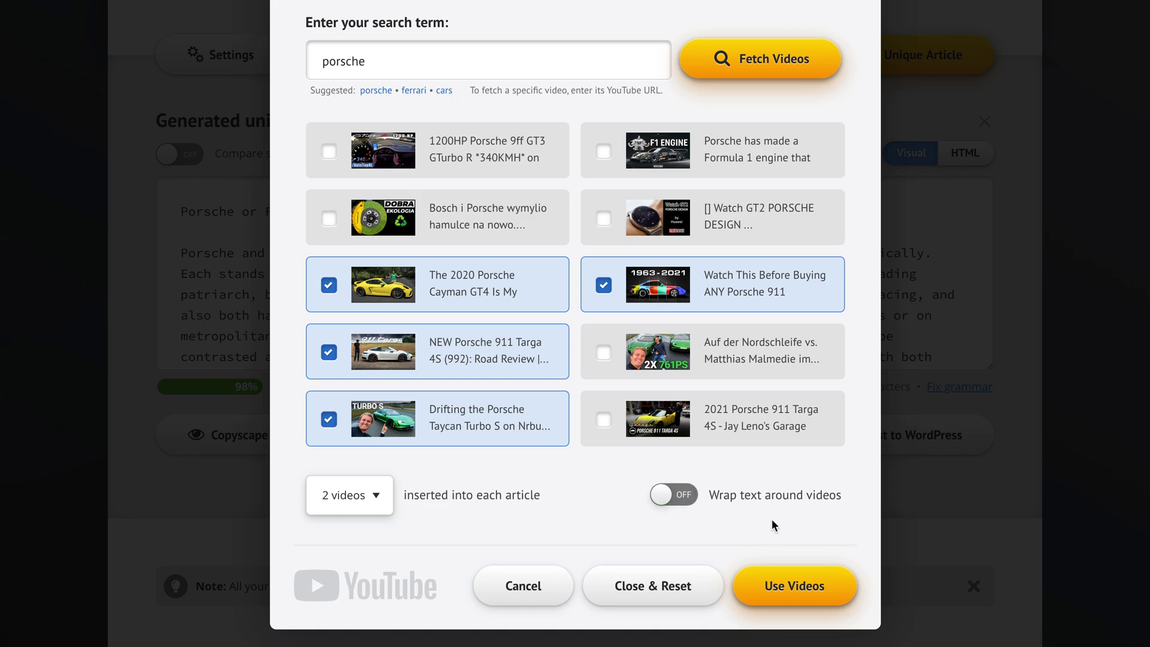
pyautogui.click(794, 585)
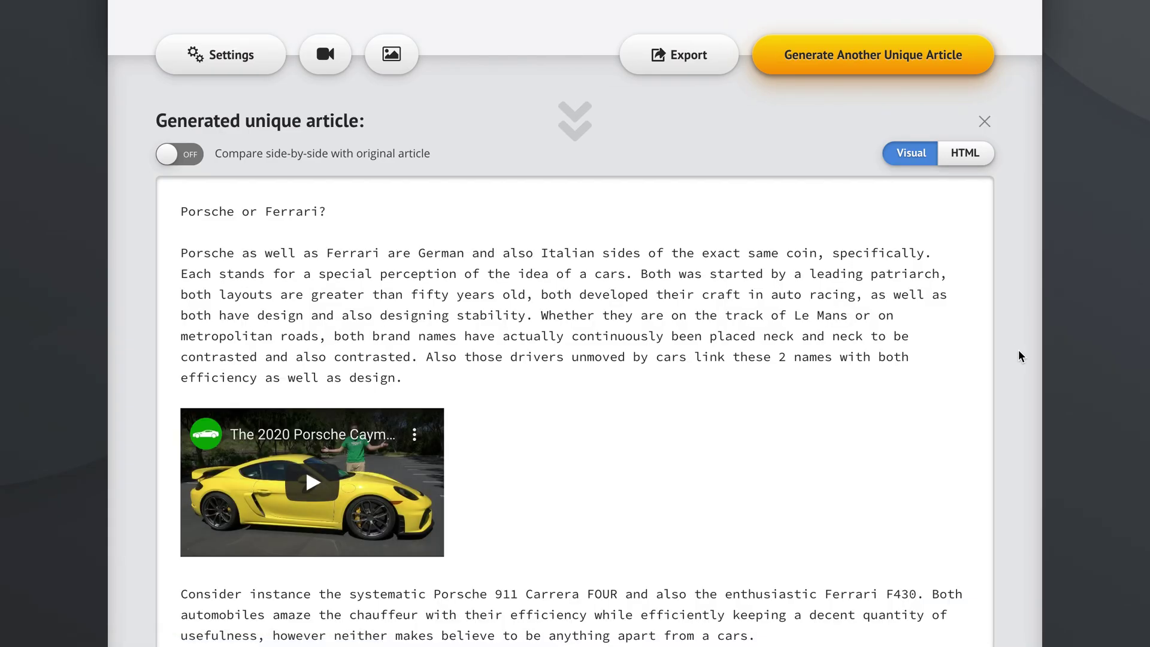
pyautogui.scroll(-3, 1019, 357)
pyautogui.scroll(-1, 1019, 357)
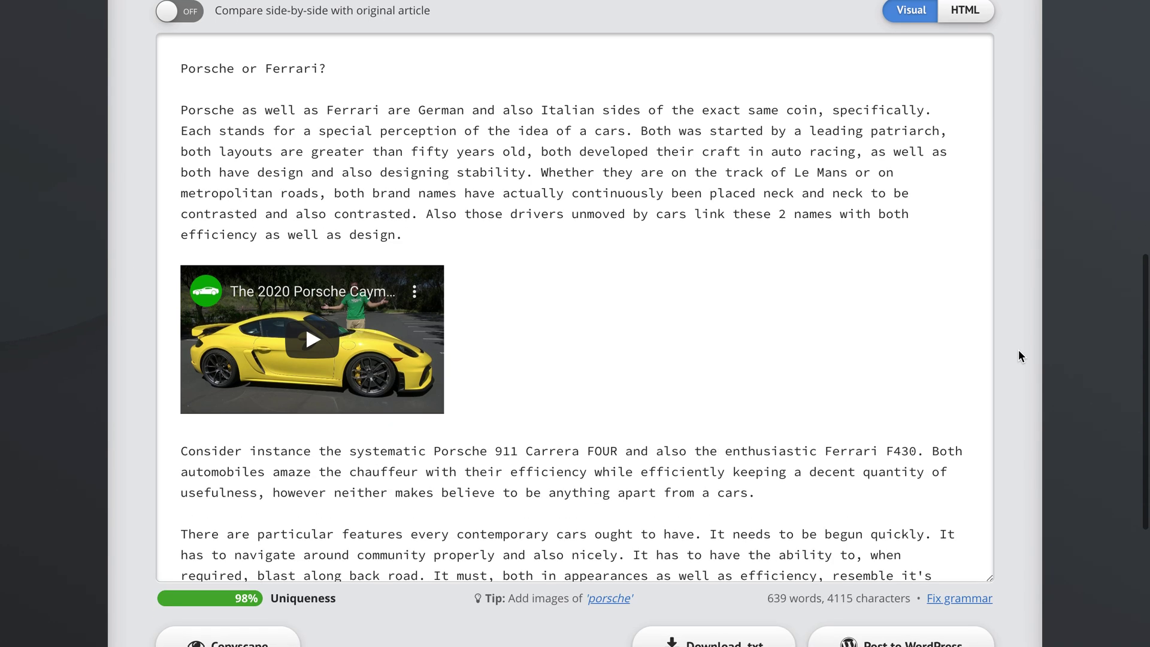
pyautogui.scroll(-2, 802, 346)
pyautogui.scroll(-1, 802, 346)
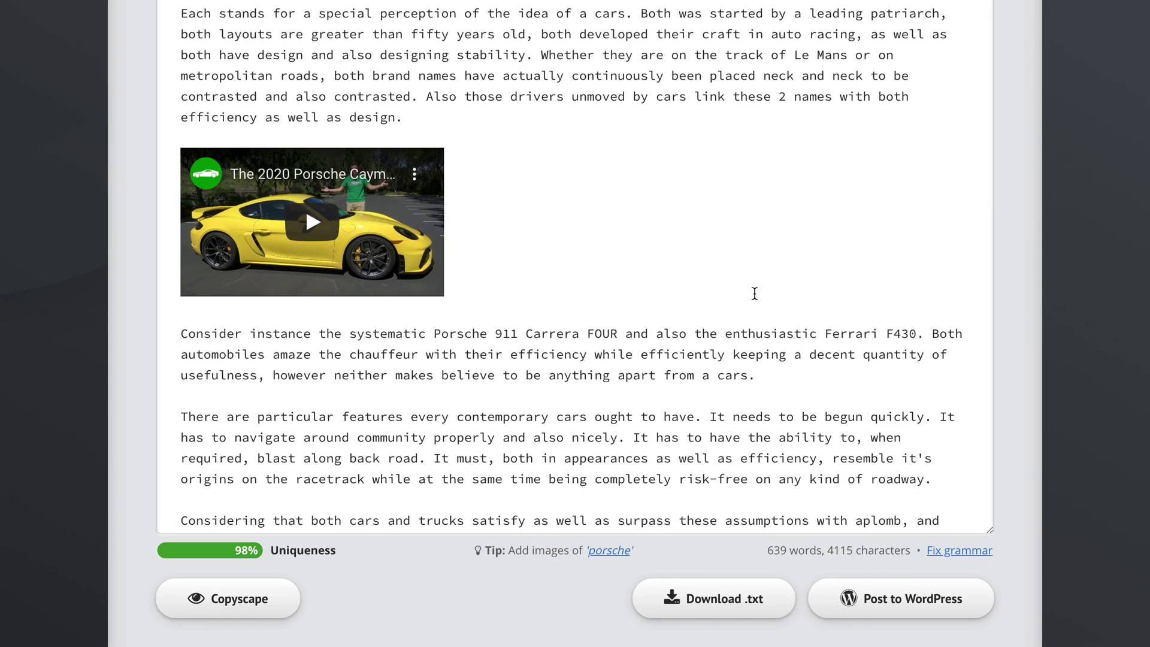
pyautogui.scroll(-1, 778, 295)
pyautogui.scroll(-3, 778, 295)
pyautogui.scroll(-2, 778, 295)
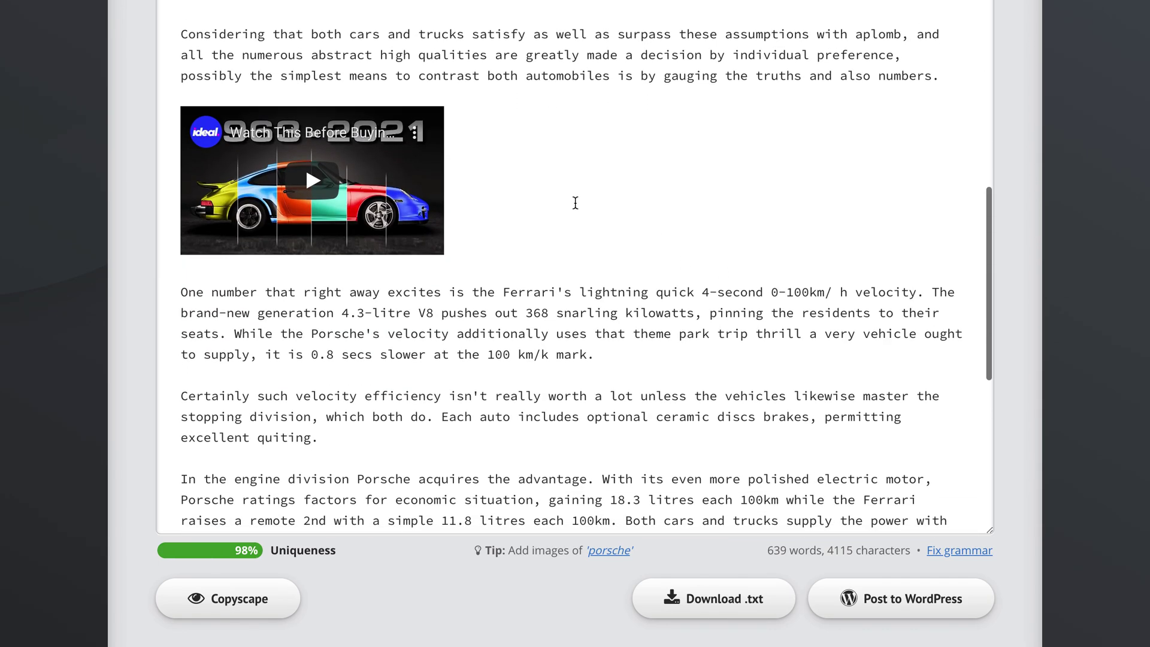
pyautogui.scroll(-3, 700, 245)
pyautogui.scroll(-1, 699, 245)
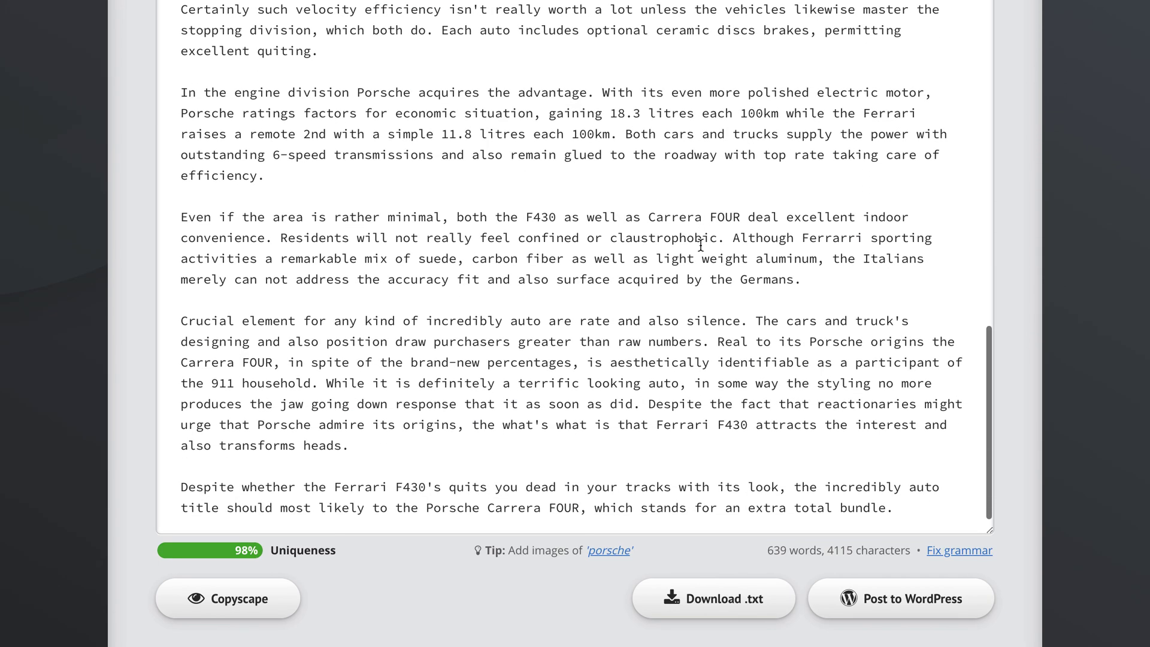
pyautogui.scroll(-1, 725, 243)
pyautogui.scroll(4, 1013, 165)
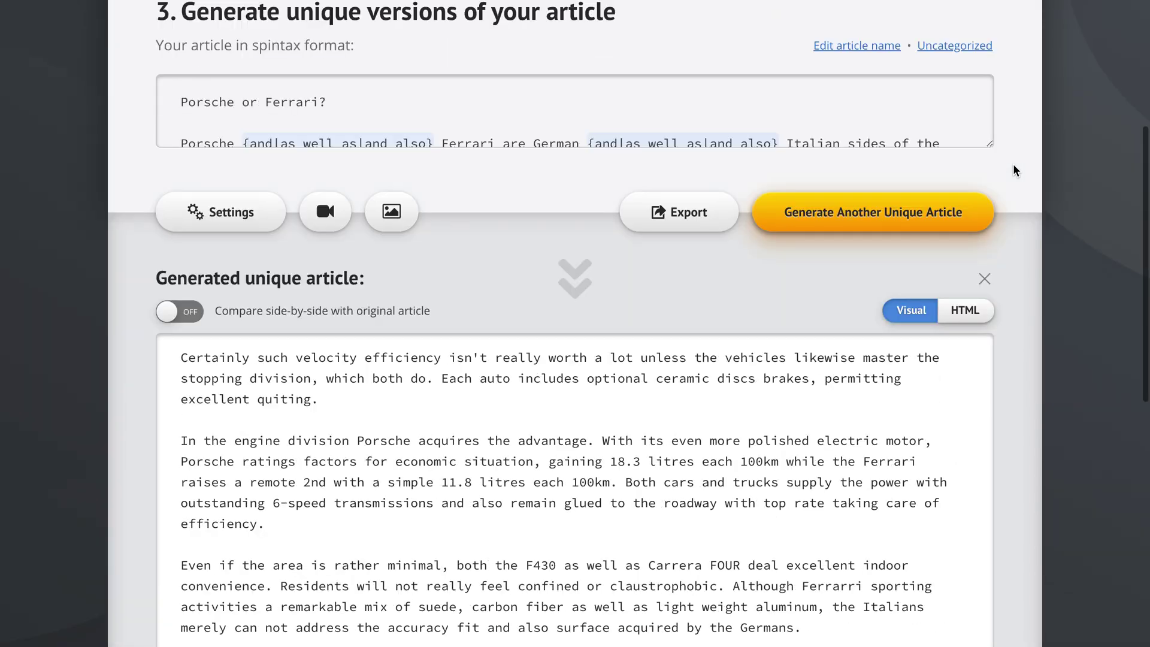
pyautogui.scroll(3, 1013, 164)
pyautogui.scroll(-3, 1014, 164)
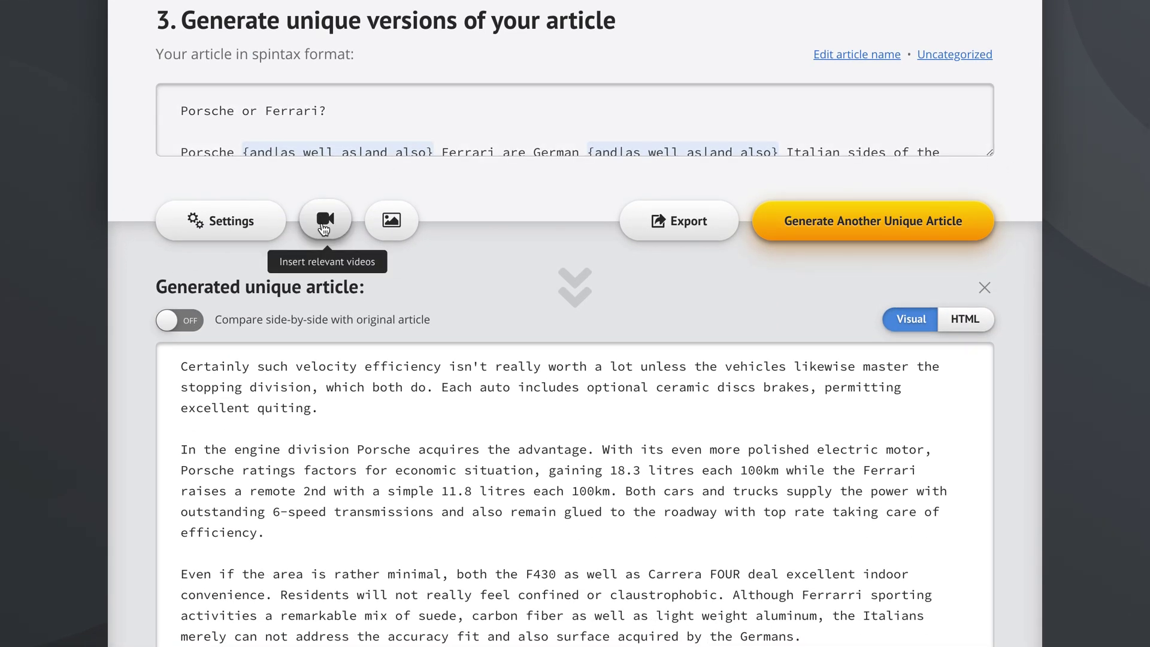
pyautogui.scroll(-6, 481, 245)
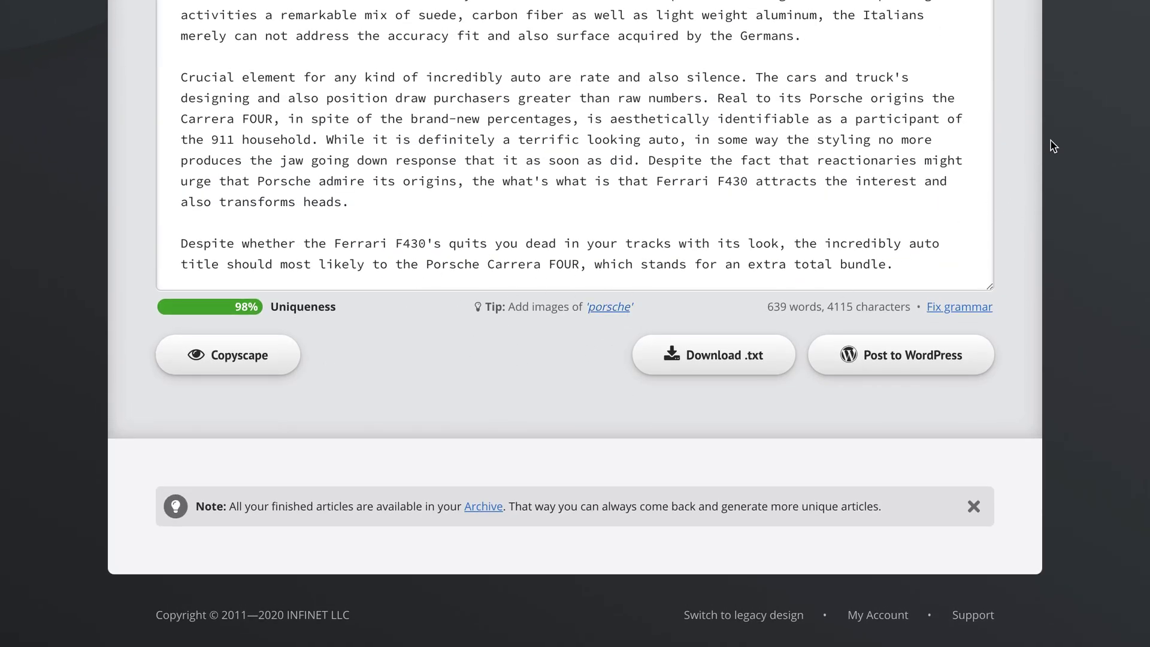
pyautogui.scroll(4, 1053, 145)
pyautogui.scroll(2, 1053, 146)
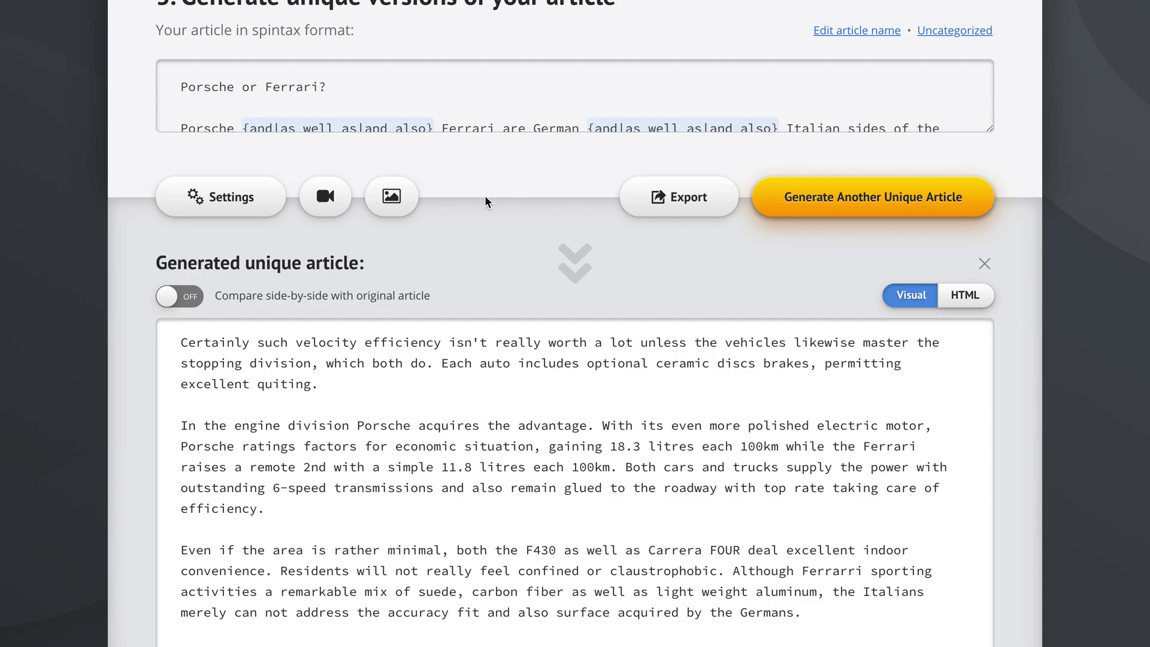
pyautogui.click(320, 203)
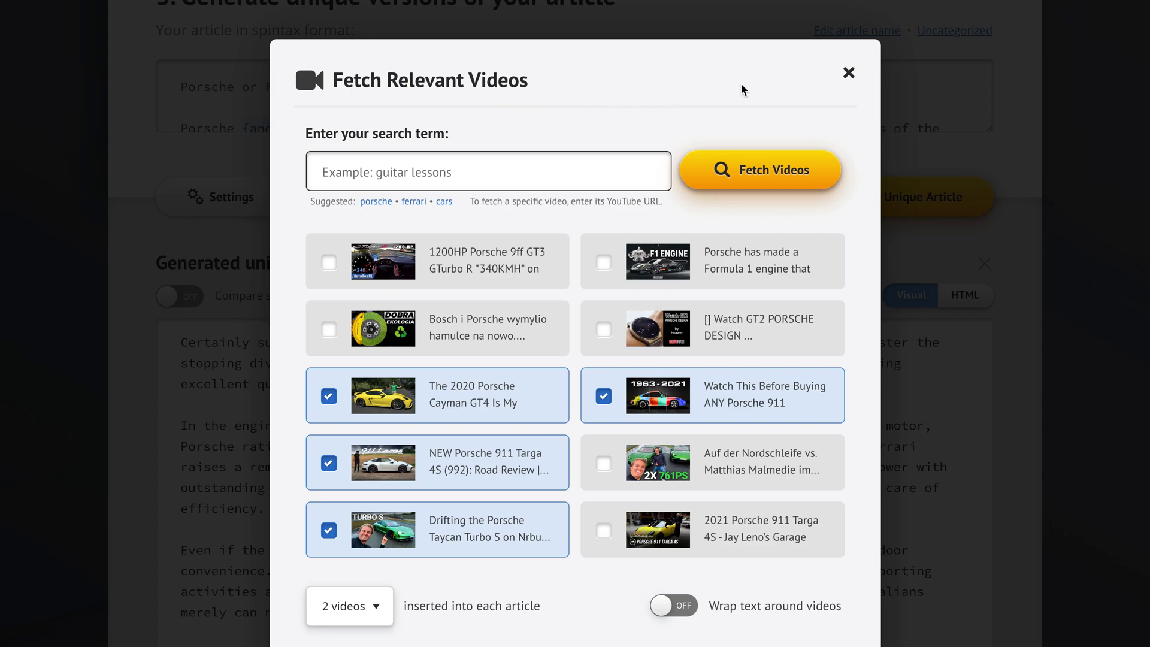
pyautogui.click(849, 72)
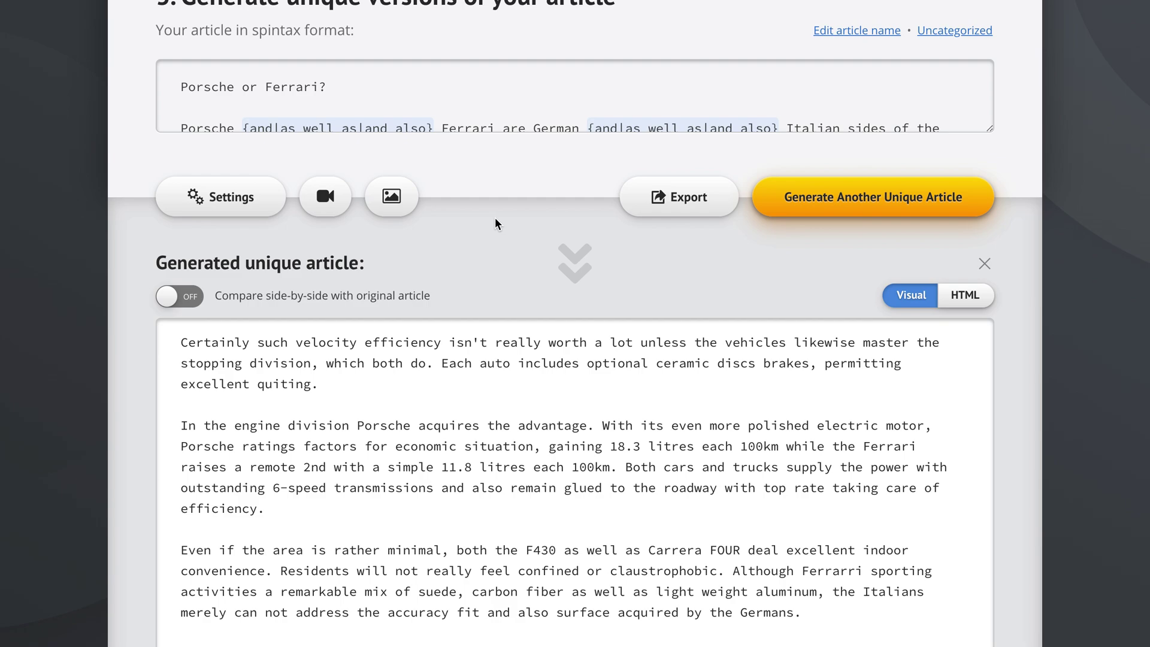
# Step: Search Pixabay images for the suggested term 'ferrari'
pyautogui.click(391, 198)
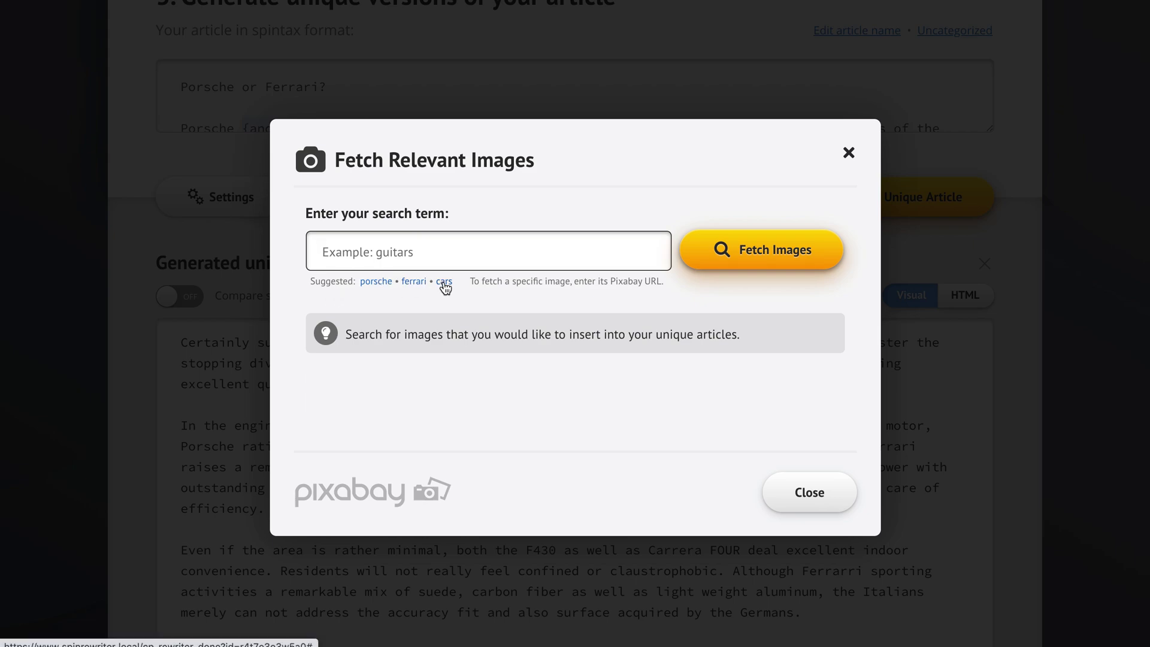
pyautogui.click(376, 251)
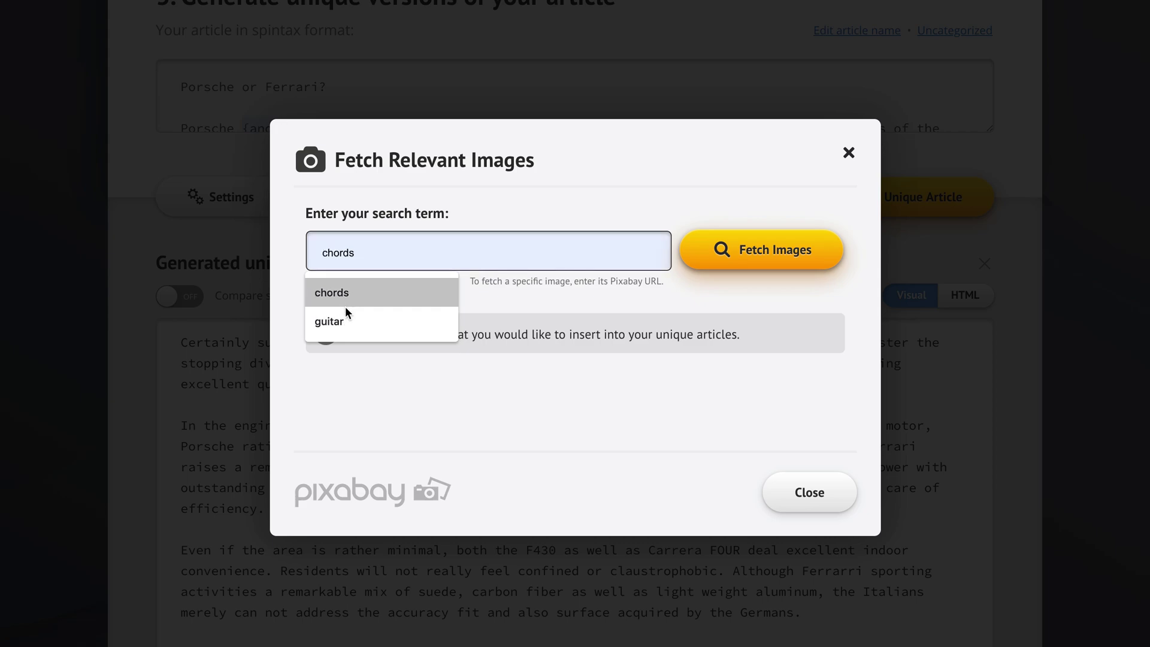
pyautogui.click(483, 303)
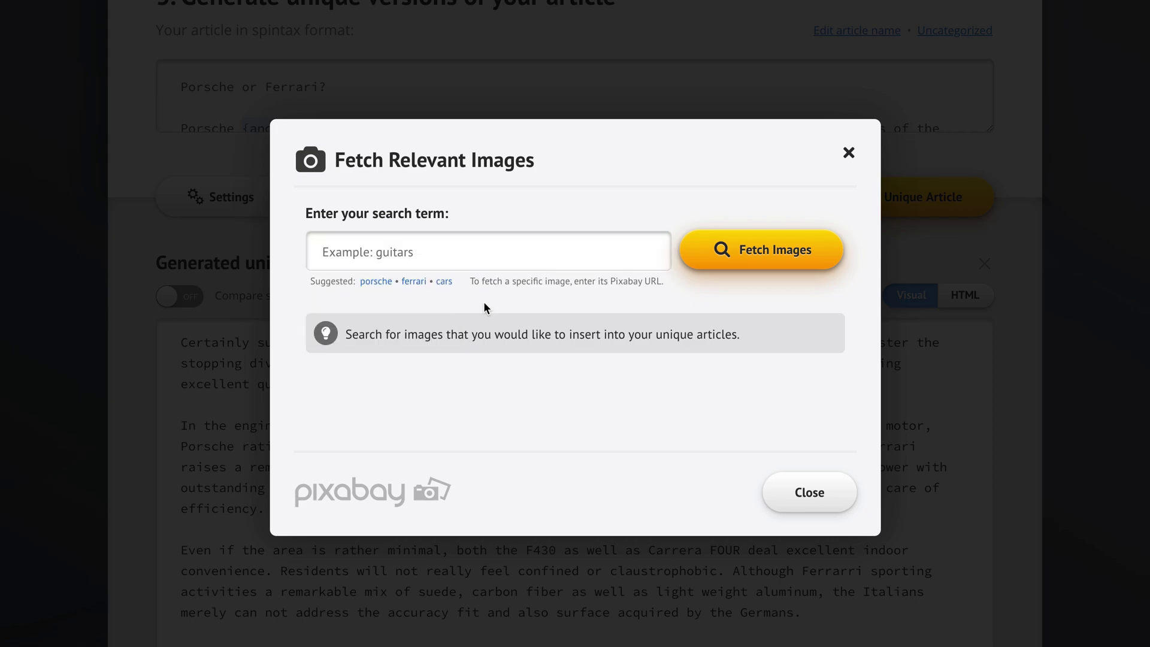
pyautogui.click(416, 286)
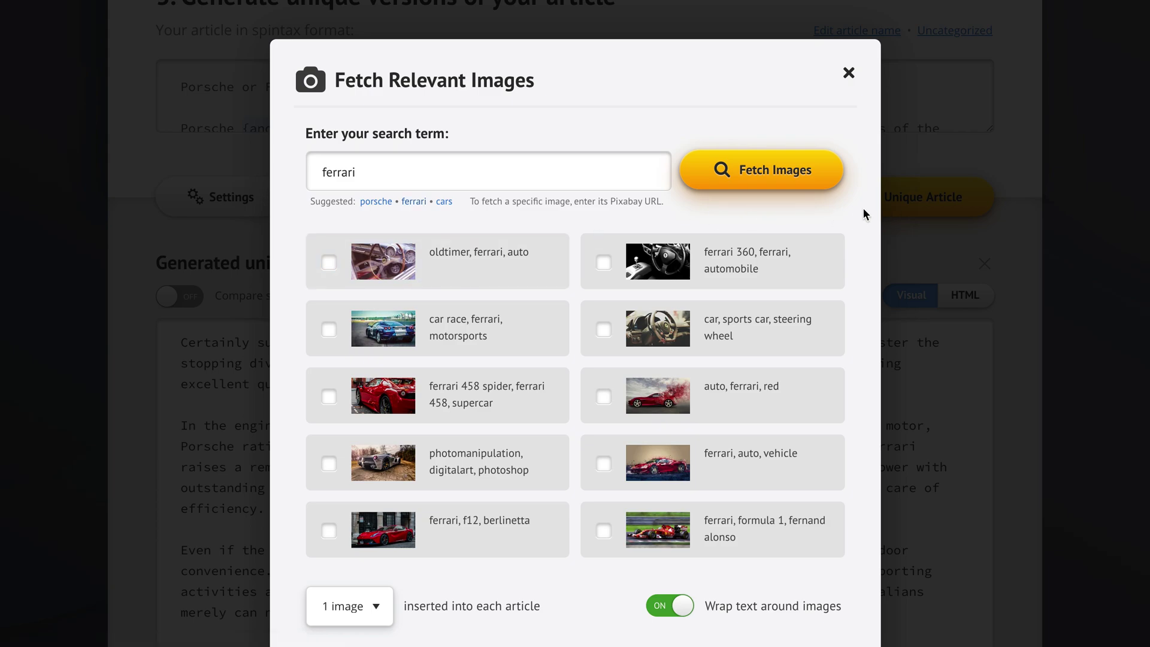
pyautogui.scroll(-2, 862, 208)
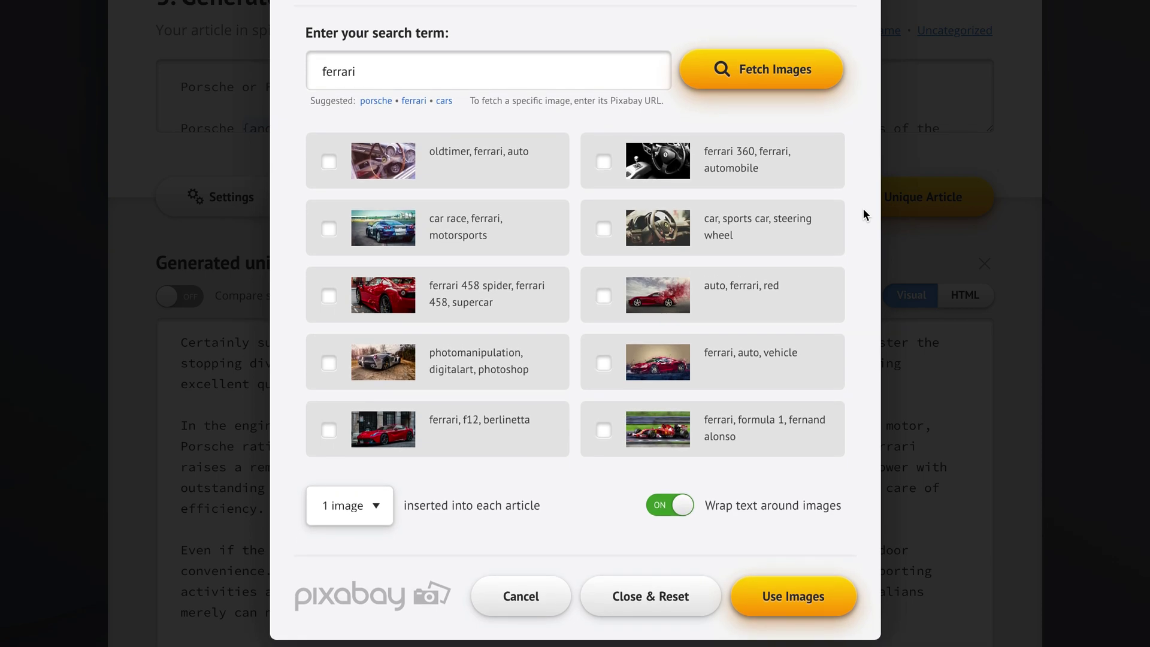
# Step: Select four Ferrari photos: red Ferrari, 458 Spider, F12 Berlinetta, and the sports car steering wheel
pyautogui.click(667, 303)
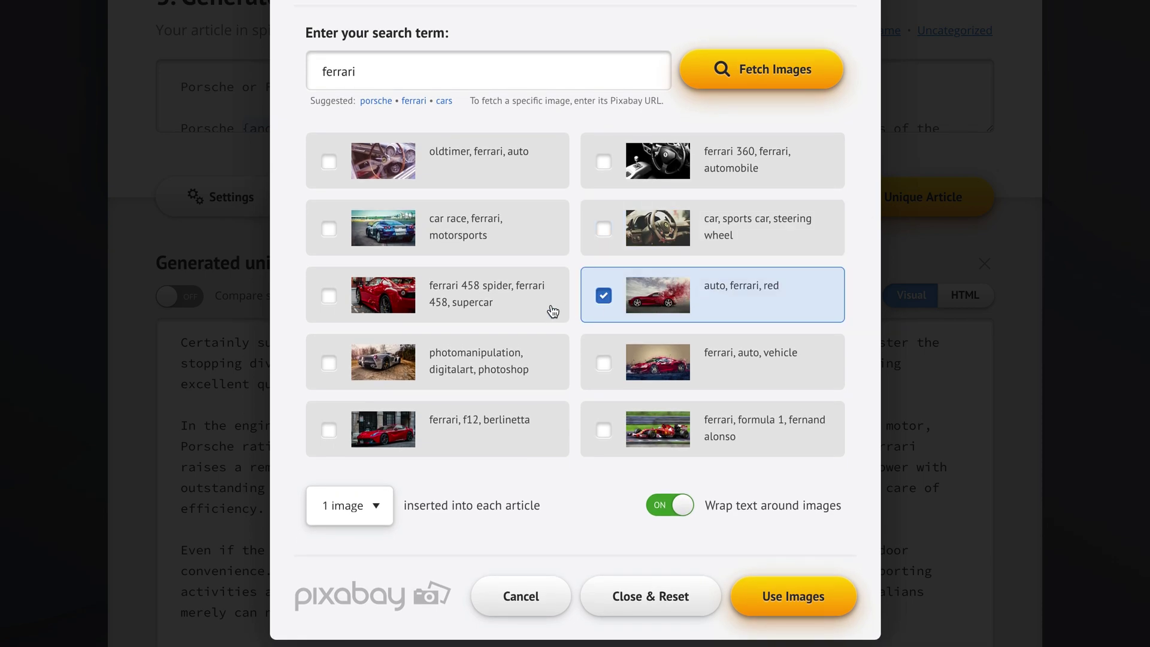
pyautogui.click(508, 312)
pyautogui.click(485, 438)
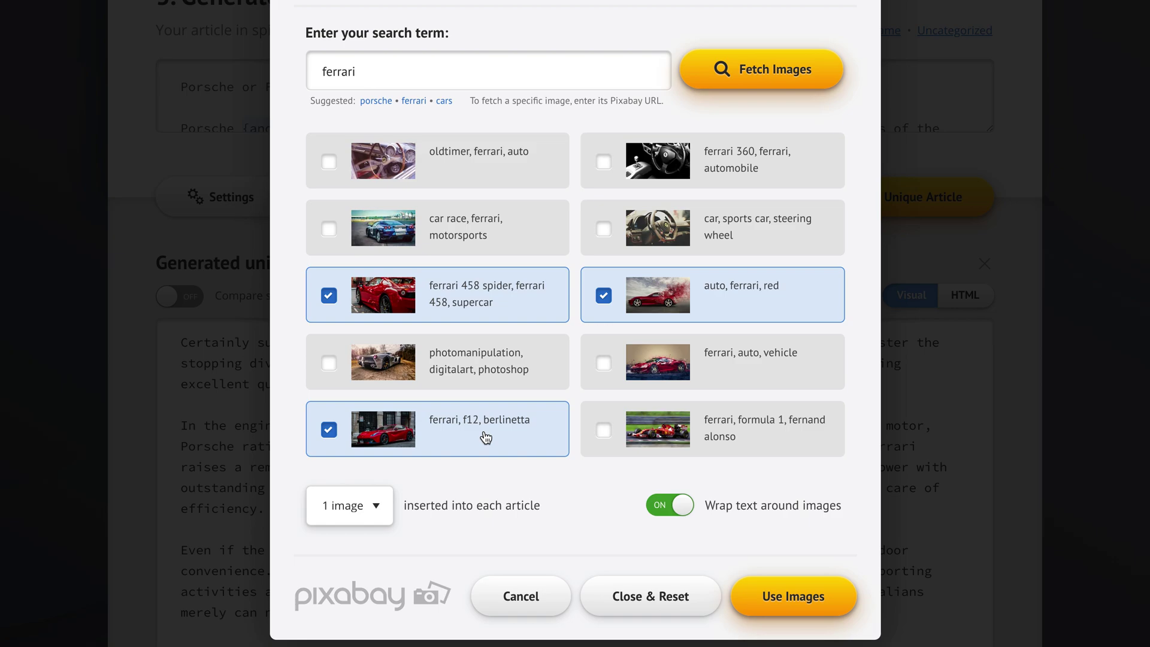
pyautogui.click(699, 239)
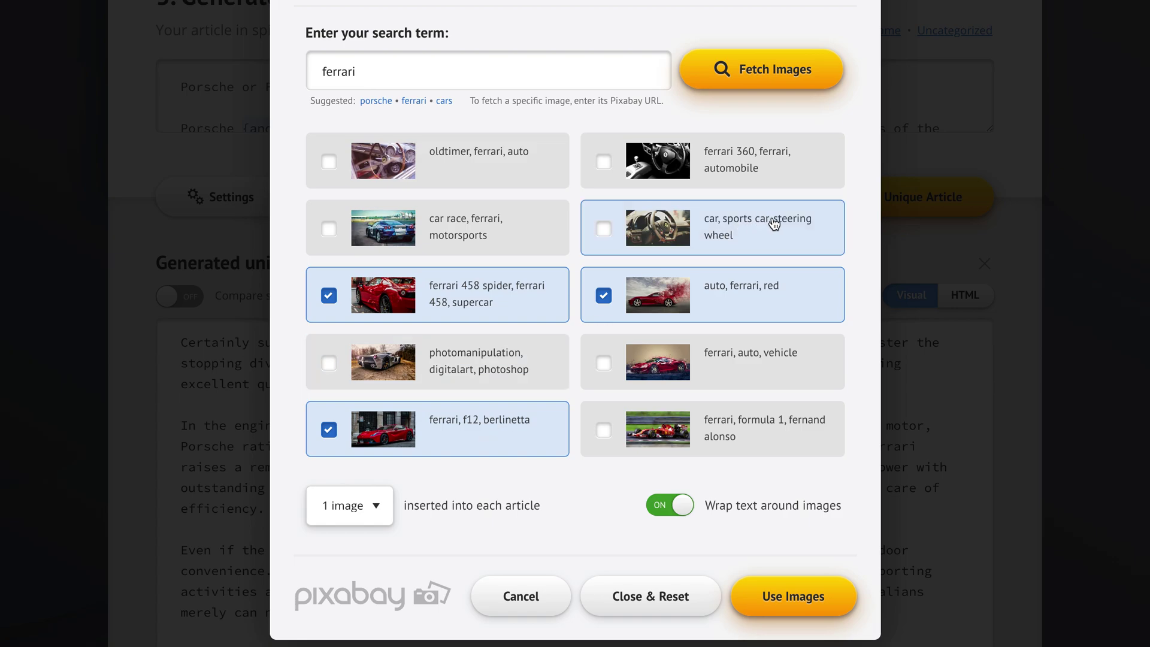
# Step: Set two images per article with text wrapping around images enabled
pyautogui.click(363, 514)
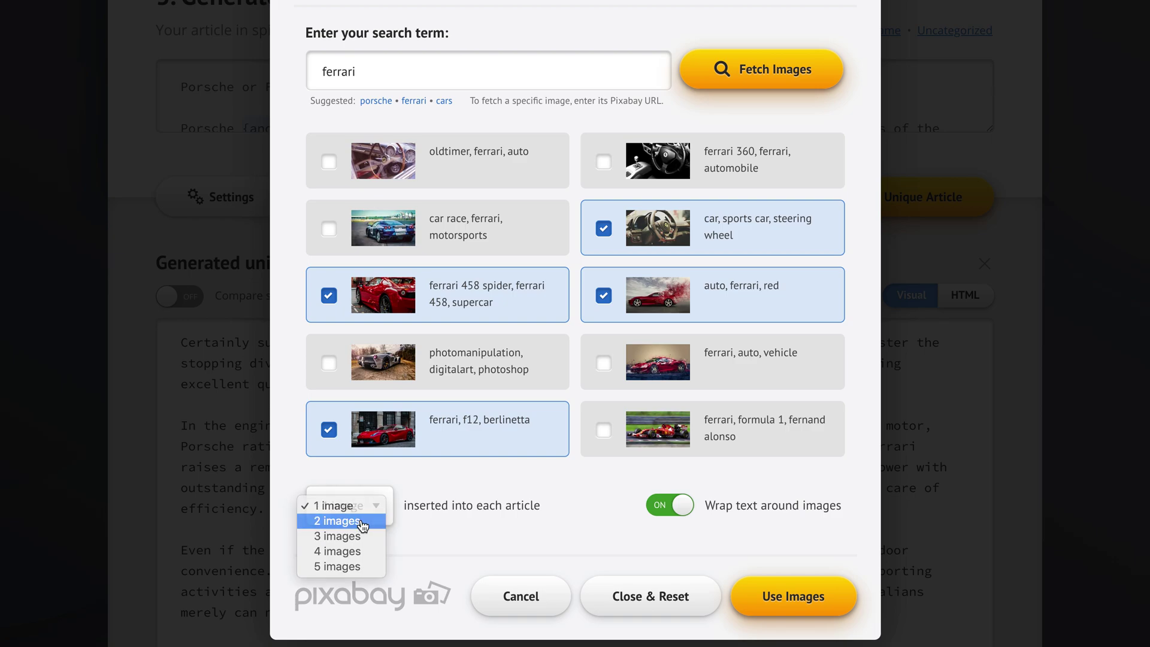
pyautogui.click(363, 520)
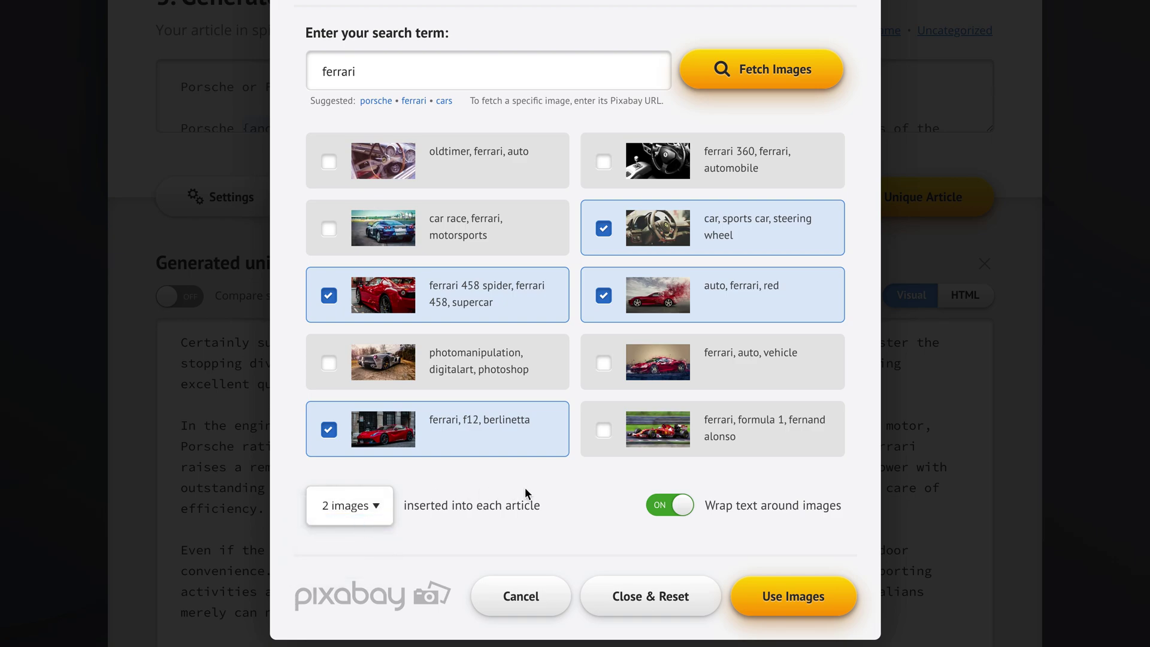
pyautogui.click(734, 508)
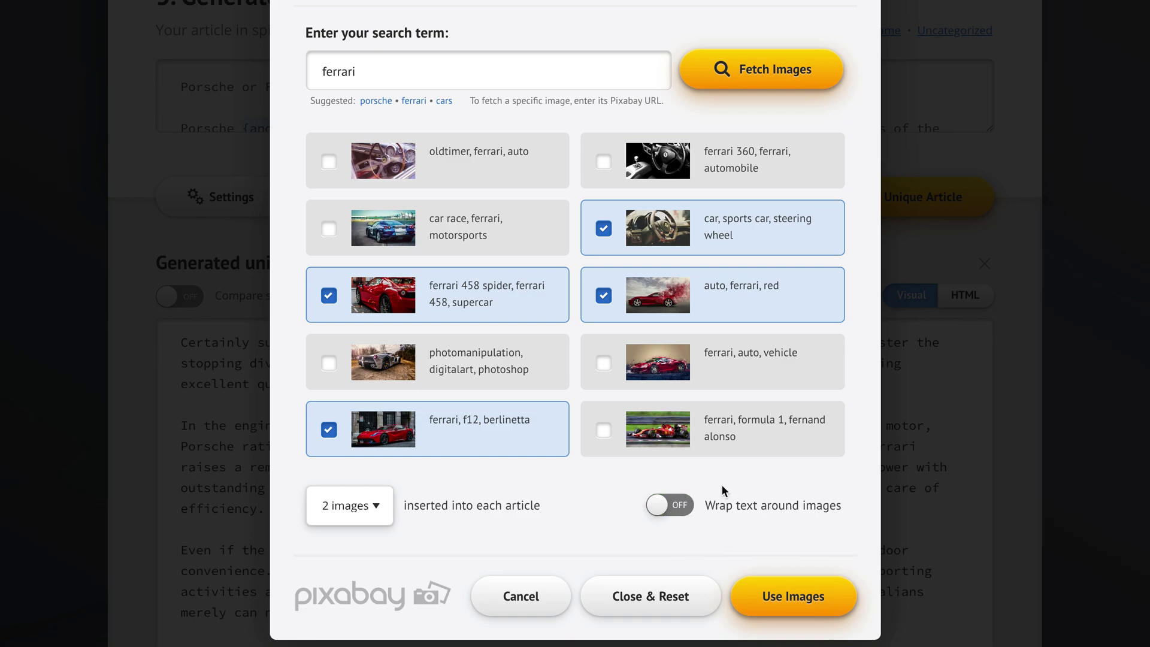
pyautogui.click(744, 505)
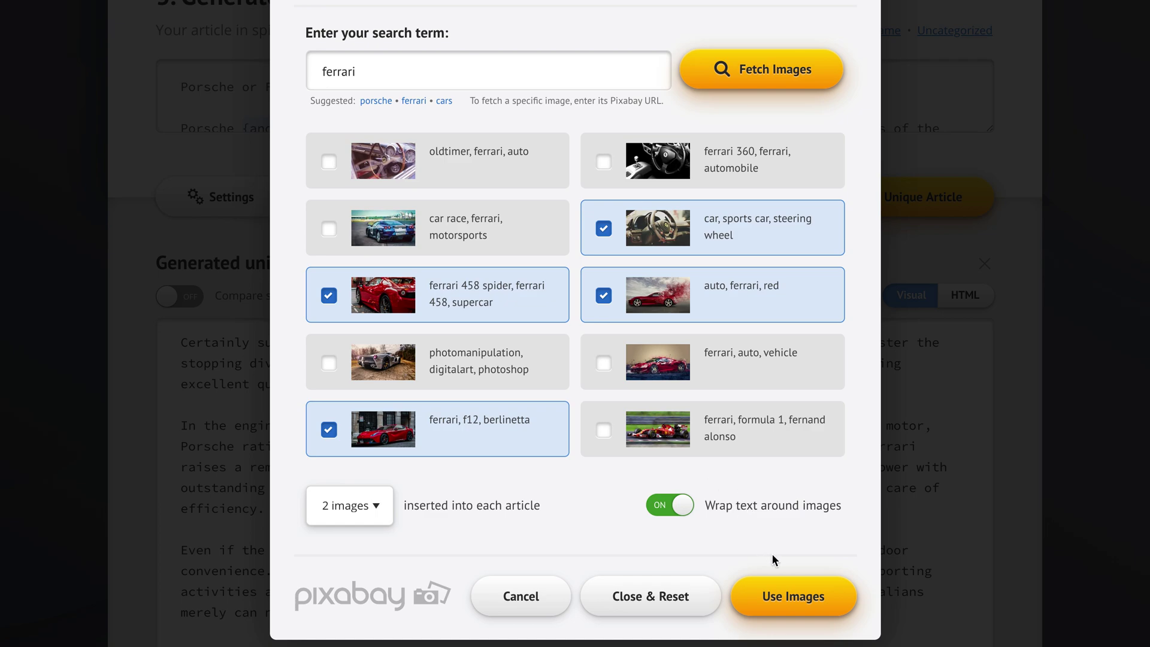
# Step: Insert the selected Ferrari photos into the generated article beside its videos
pyautogui.click(794, 595)
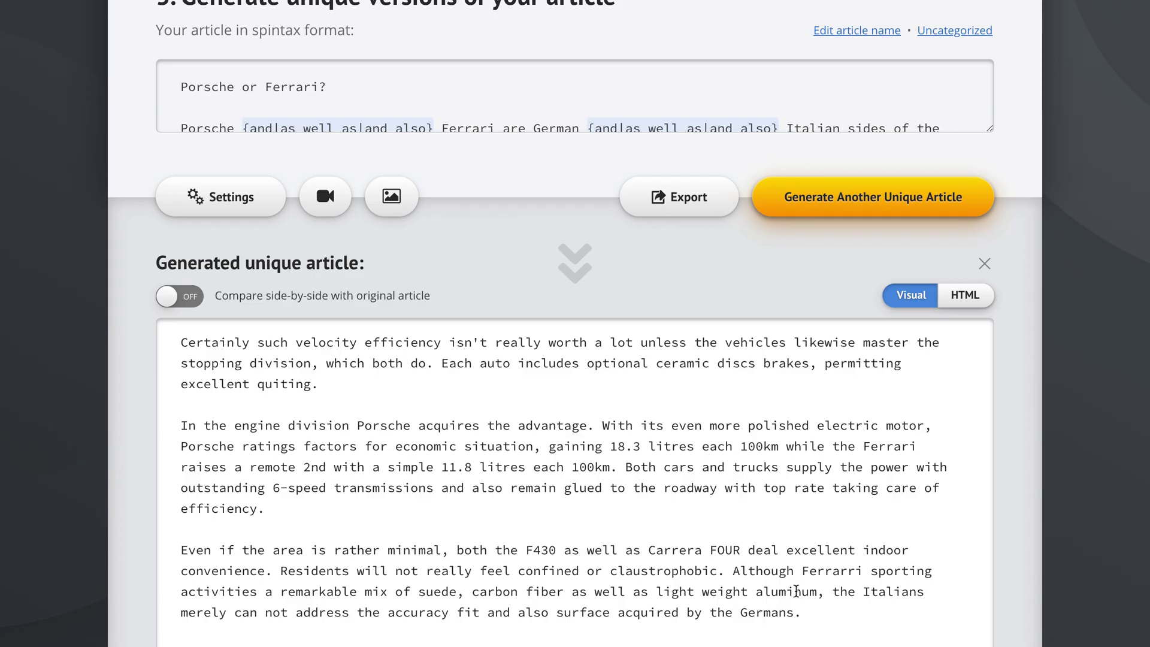
pyautogui.scroll(-1, 1027, 382)
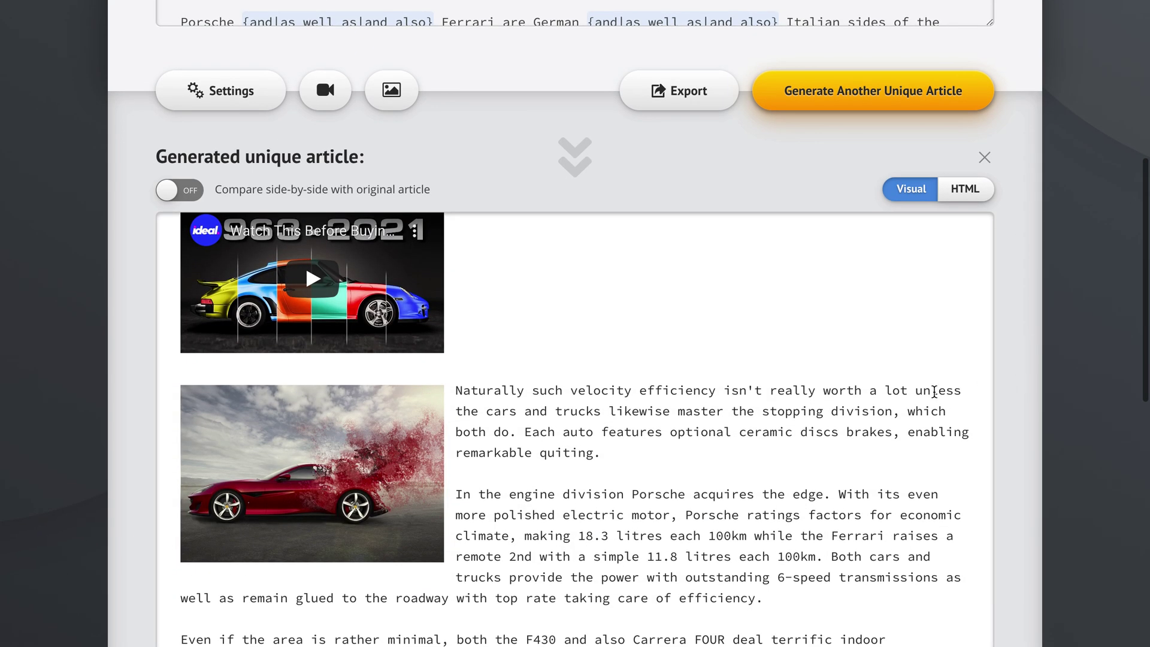
pyautogui.scroll(3, 948, 383)
pyautogui.scroll(3, 947, 383)
pyautogui.scroll(1, 948, 383)
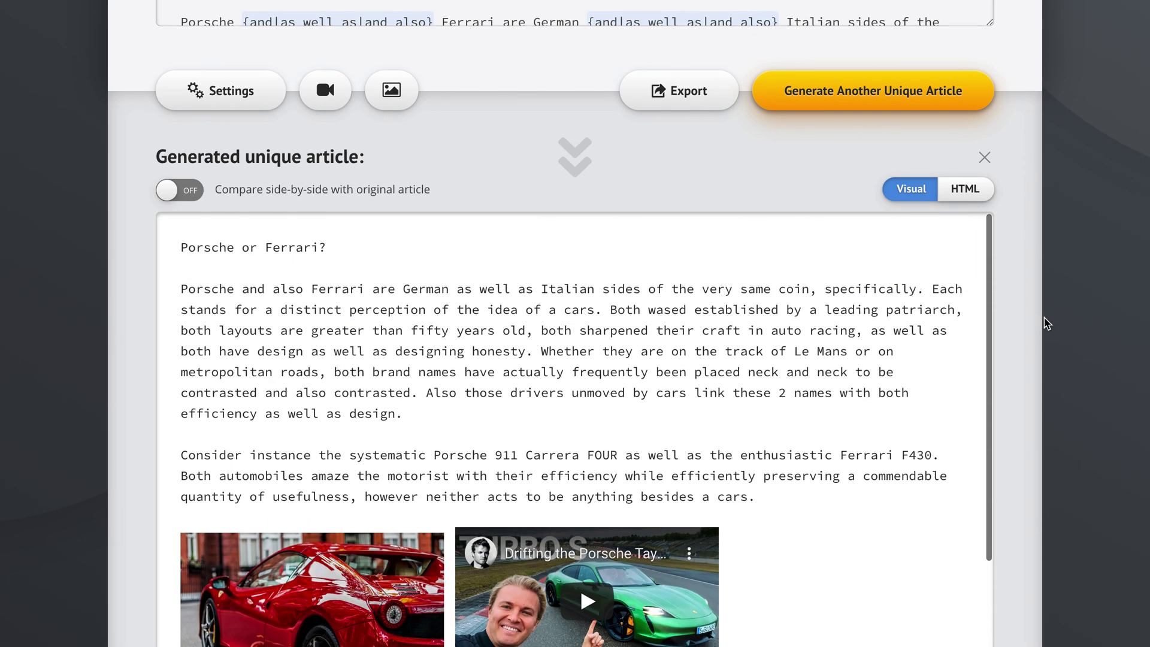
pyautogui.scroll(-2, 1045, 323)
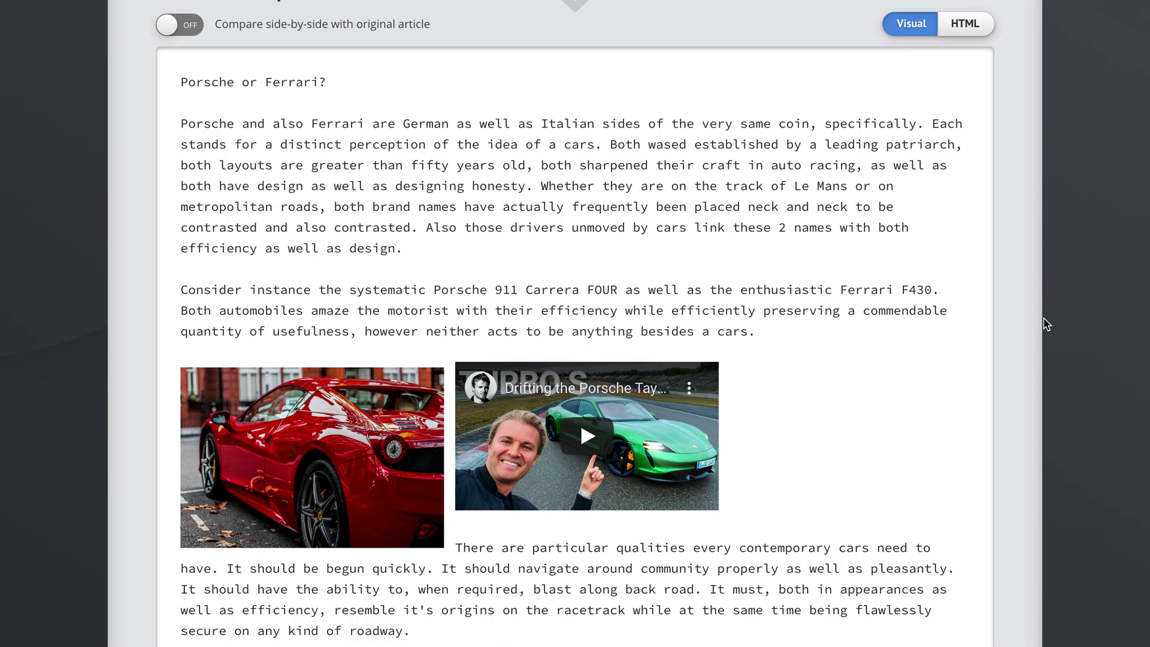
pyautogui.scroll(-1, 1045, 324)
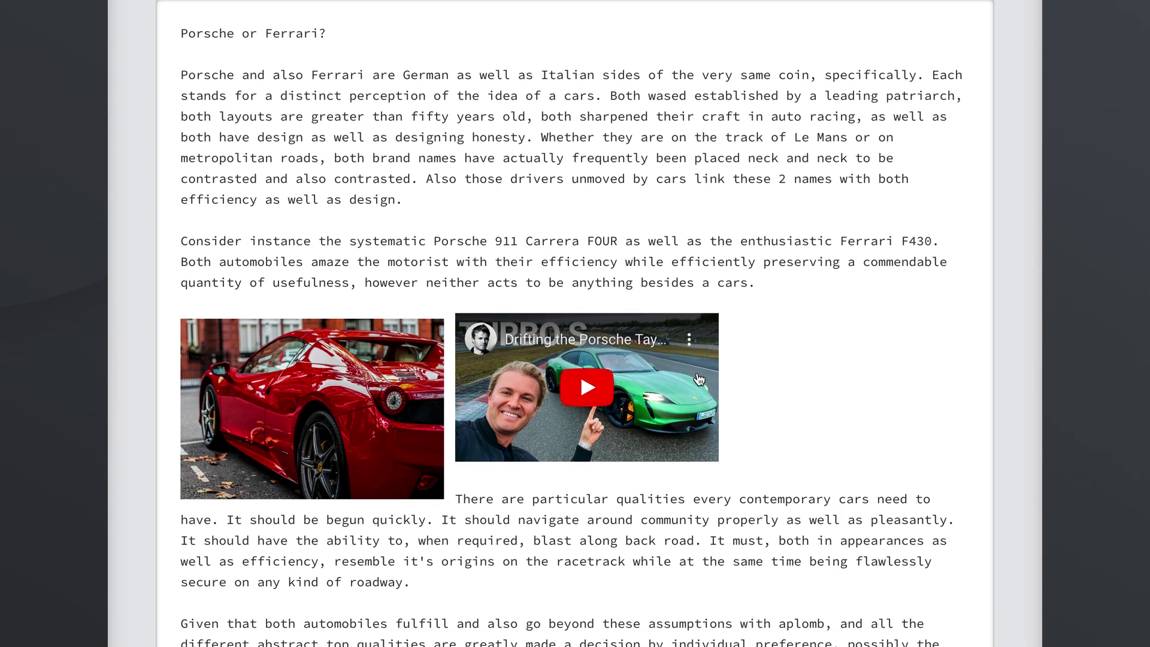
pyautogui.scroll(-1, 786, 344)
pyautogui.scroll(-5, 785, 344)
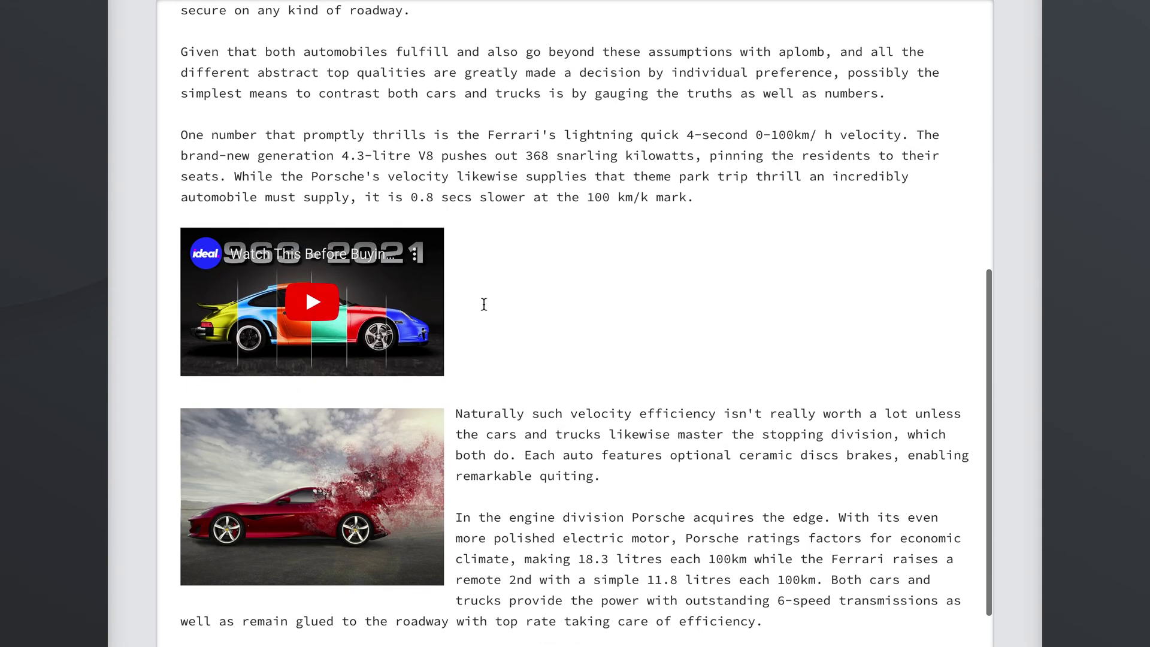
pyautogui.scroll(-1, 540, 323)
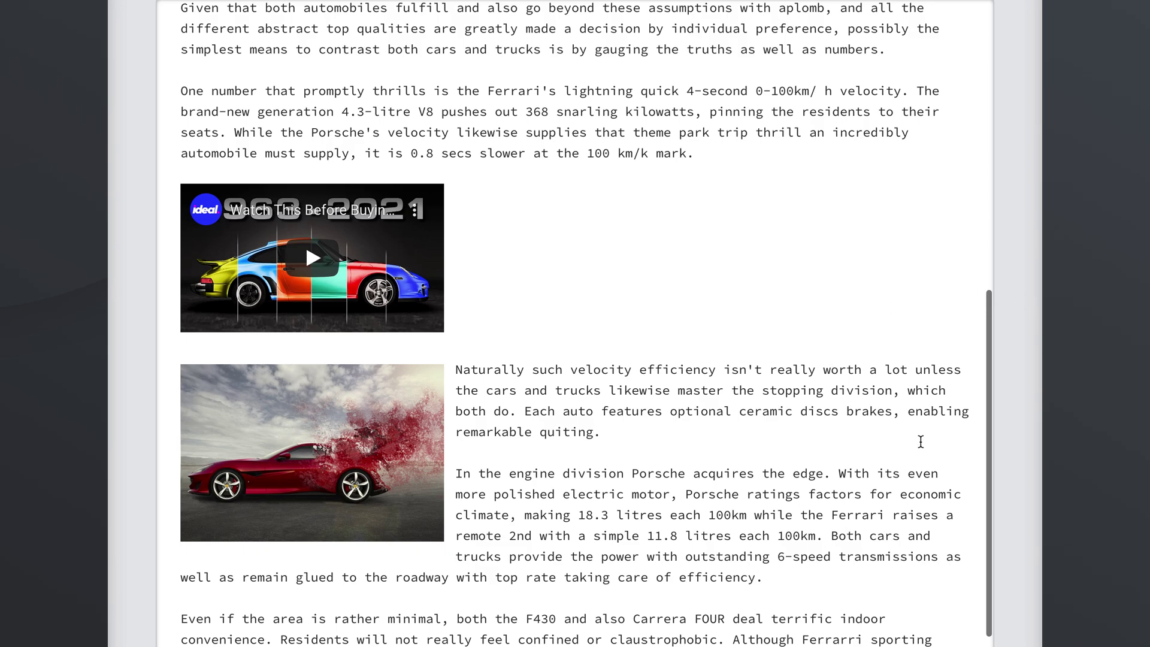
pyautogui.scroll(6, 919, 441)
pyautogui.scroll(4, 1036, 224)
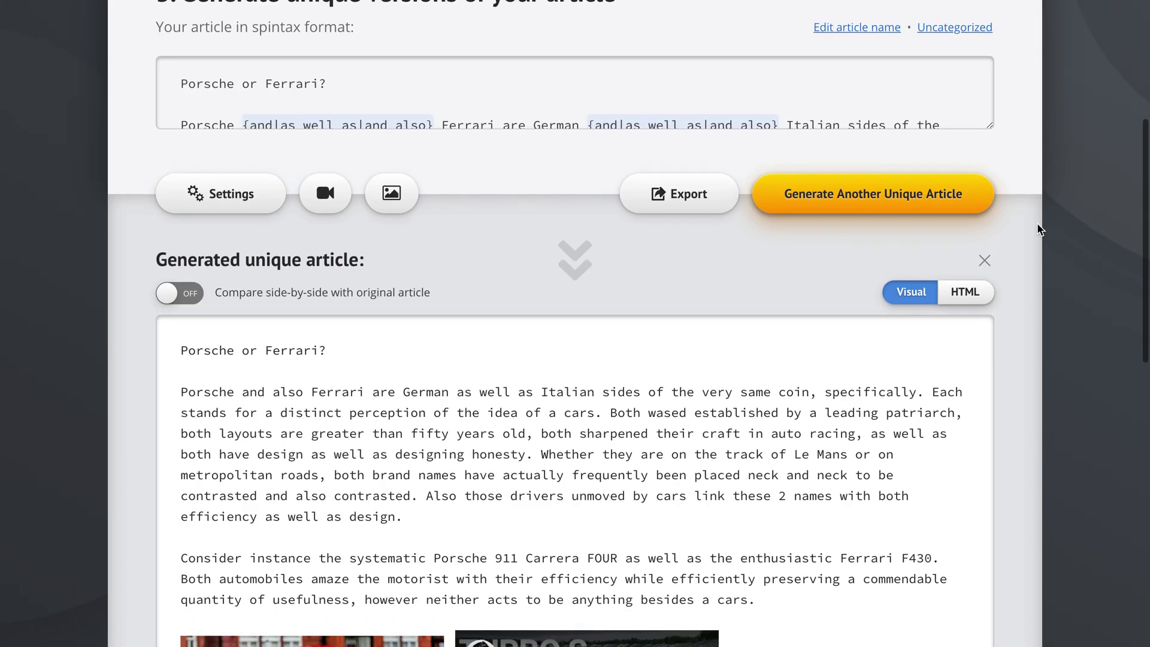
# Step: Generate another unique article version and review it side by side with the original
pyautogui.click(925, 207)
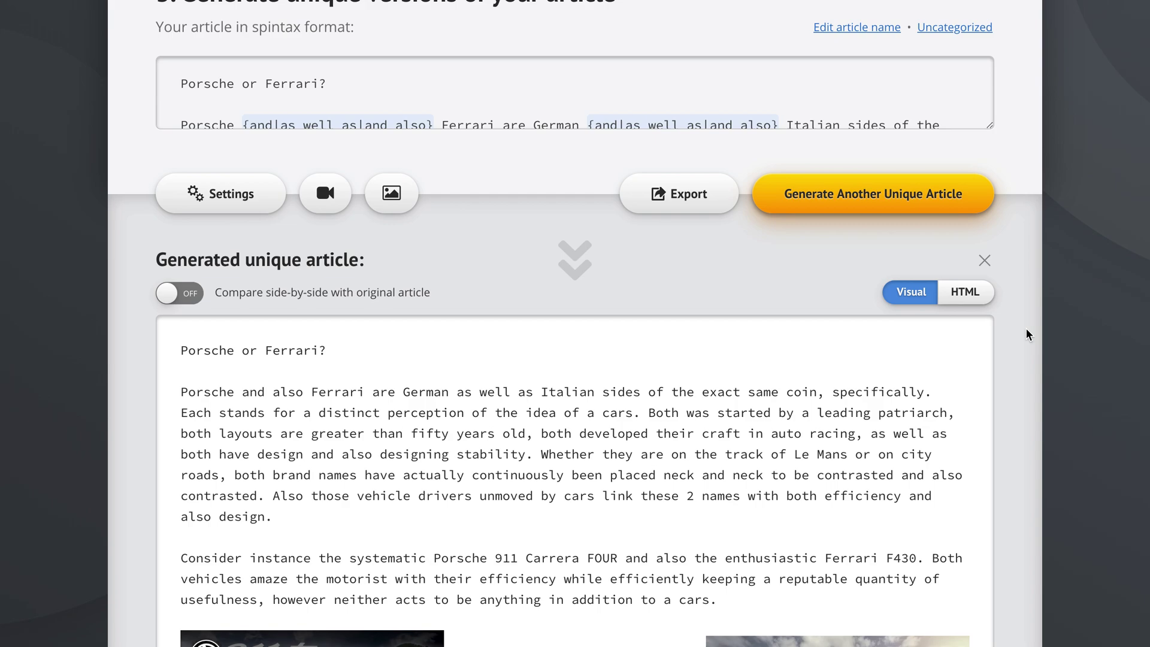
pyautogui.scroll(-4, 1027, 334)
pyautogui.scroll(-1, 1026, 334)
pyautogui.scroll(4, 1026, 334)
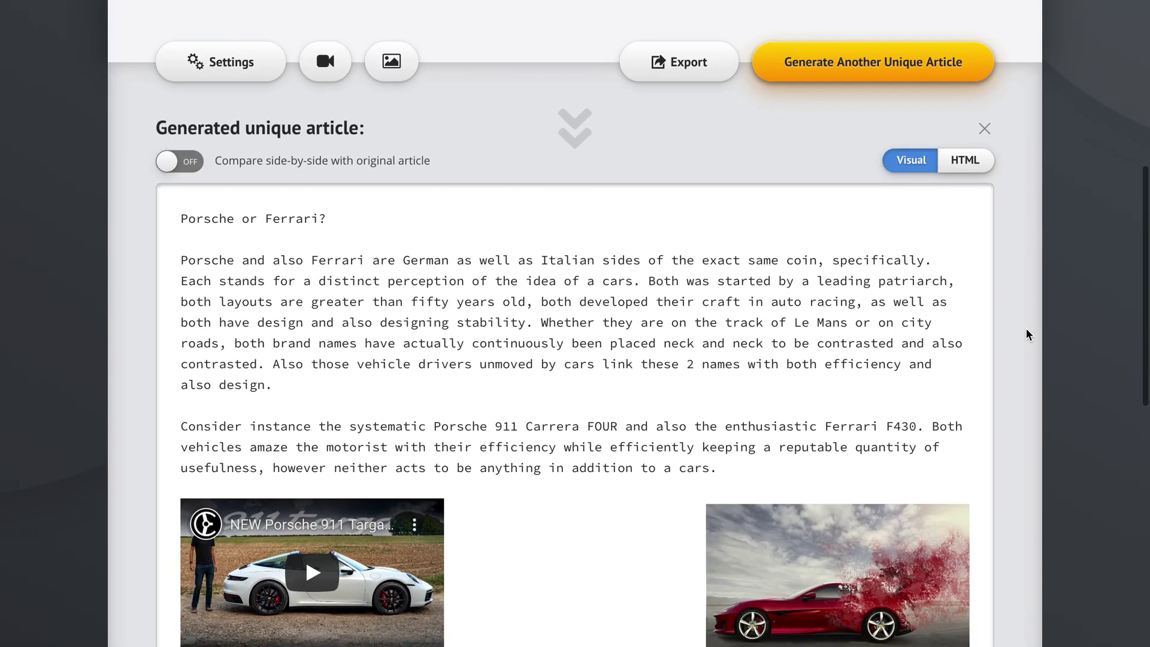
pyautogui.scroll(1, 1026, 335)
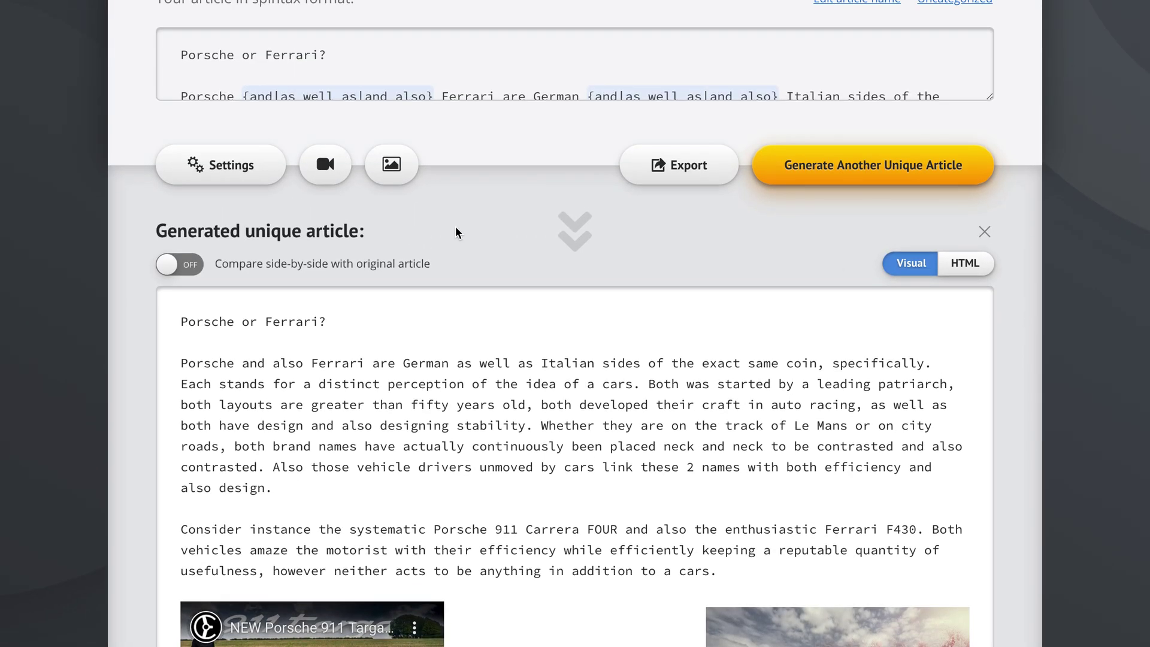
pyautogui.click(253, 272)
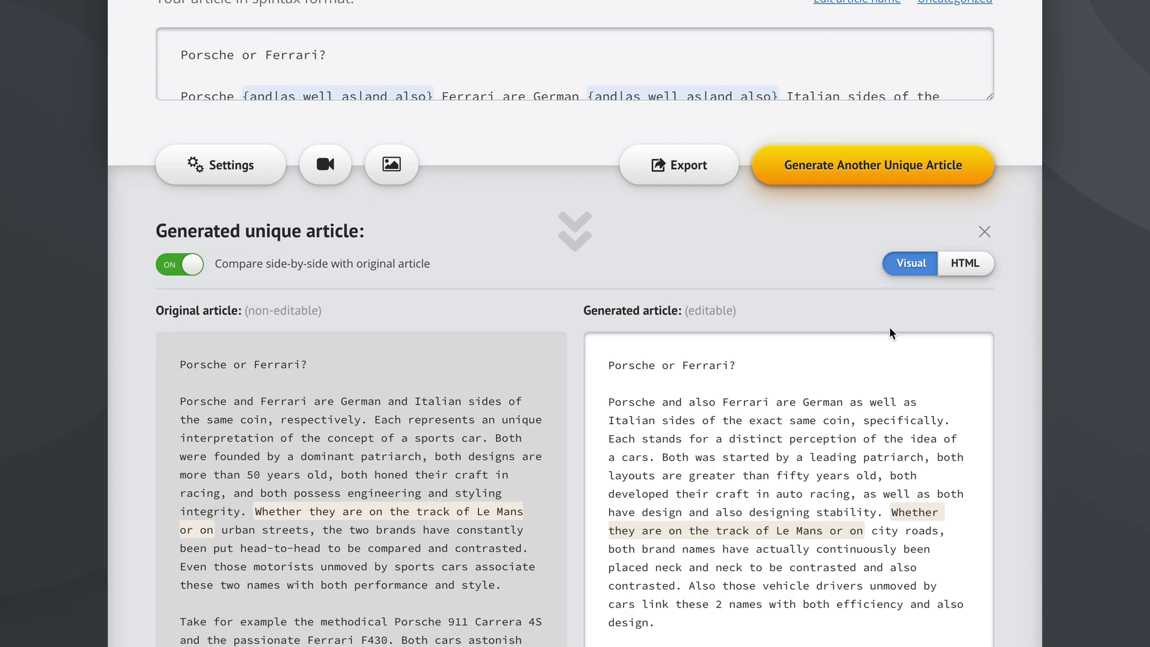
pyautogui.scroll(-3, 1033, 454)
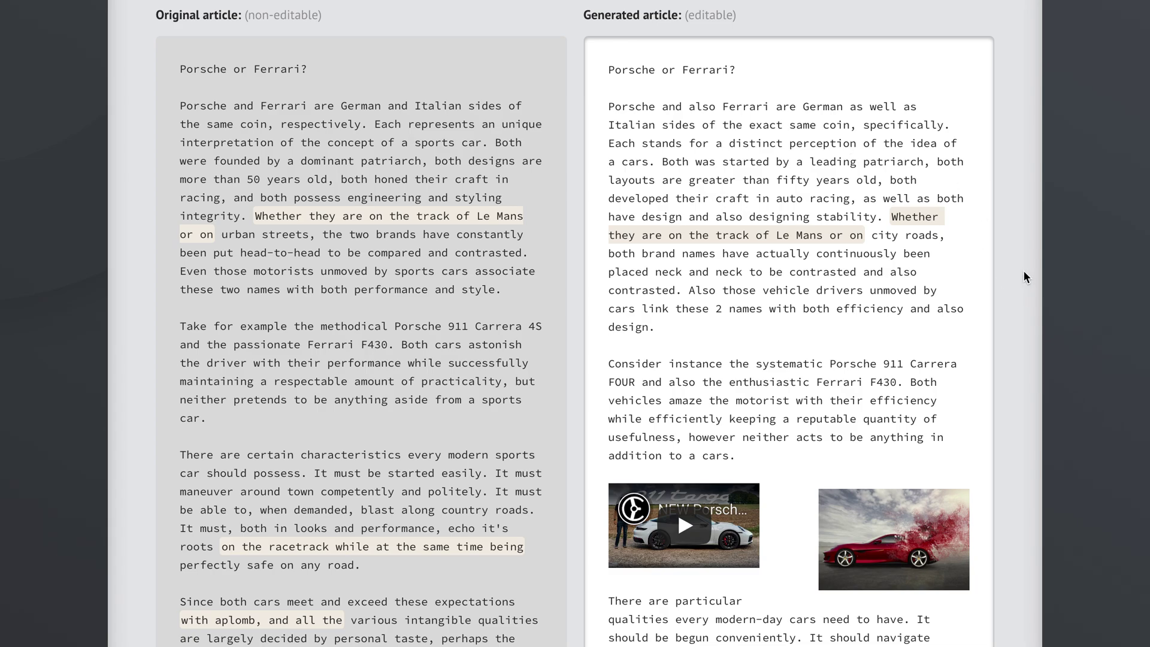
pyautogui.scroll(-3, 1023, 272)
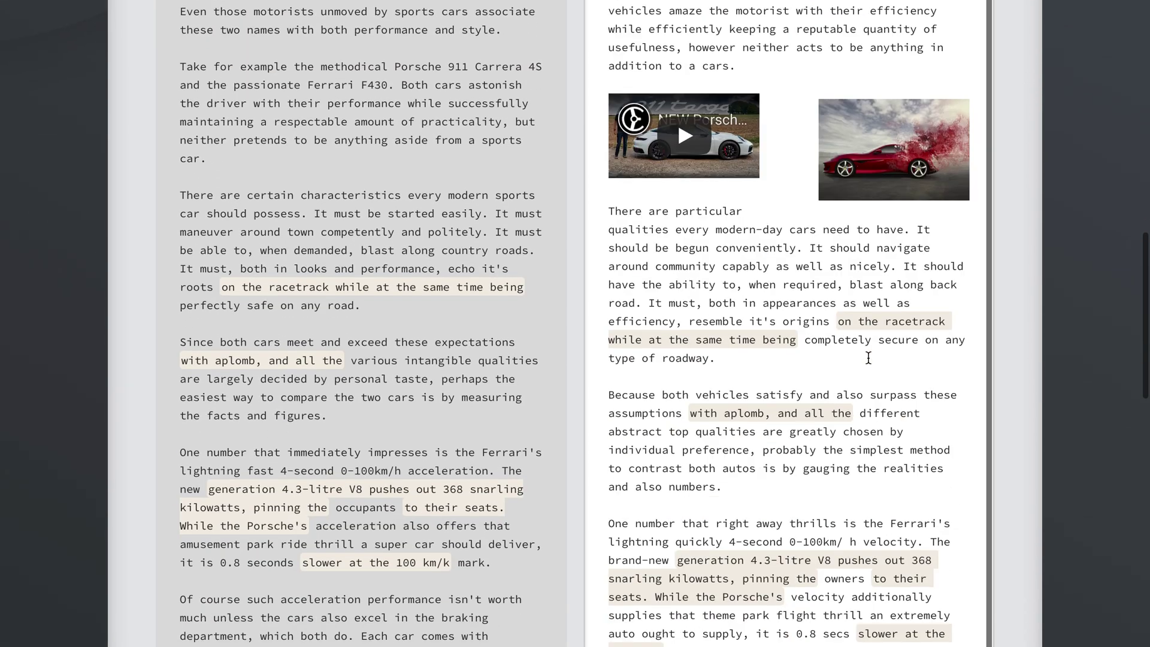
pyautogui.scroll(5, 867, 358)
pyautogui.scroll(5, 1040, 253)
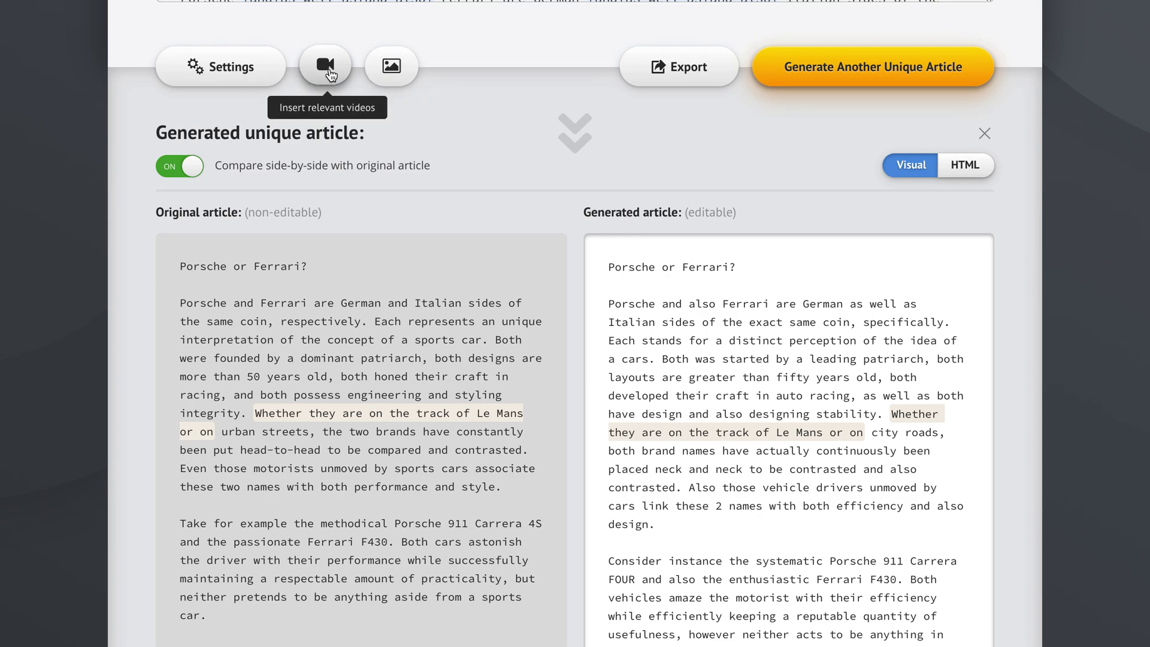
# Step: Search 'porsche' videos and insert the 2020 Porsche Cayman GT4 clip, one video per article
pyautogui.click(330, 74)
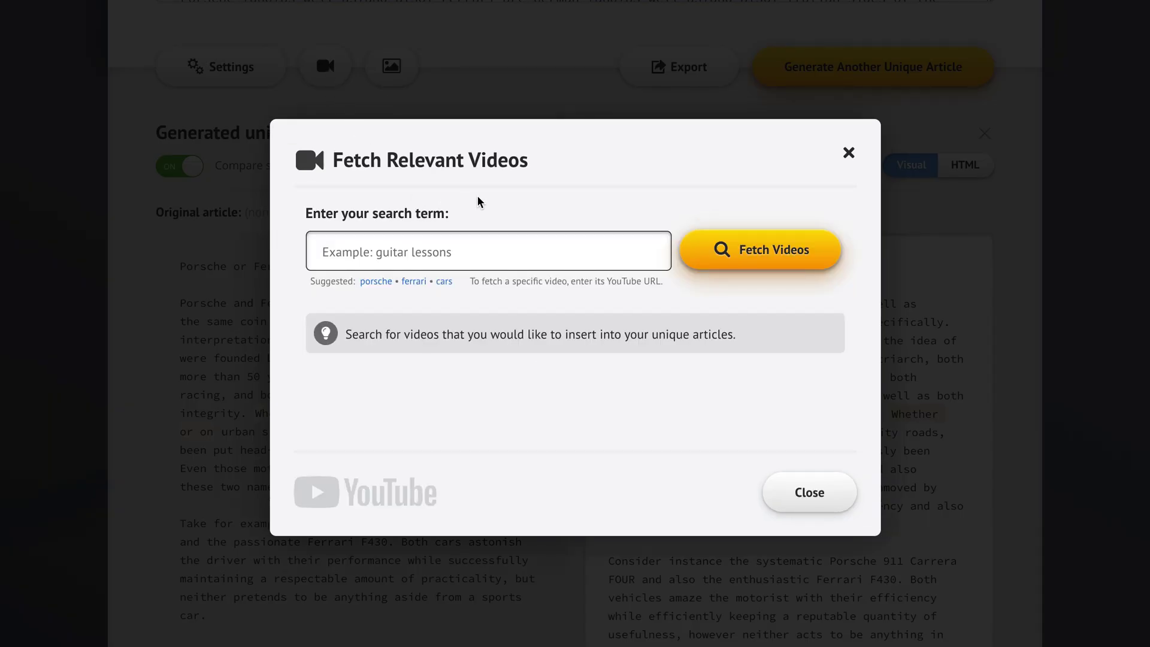
pyautogui.click(378, 281)
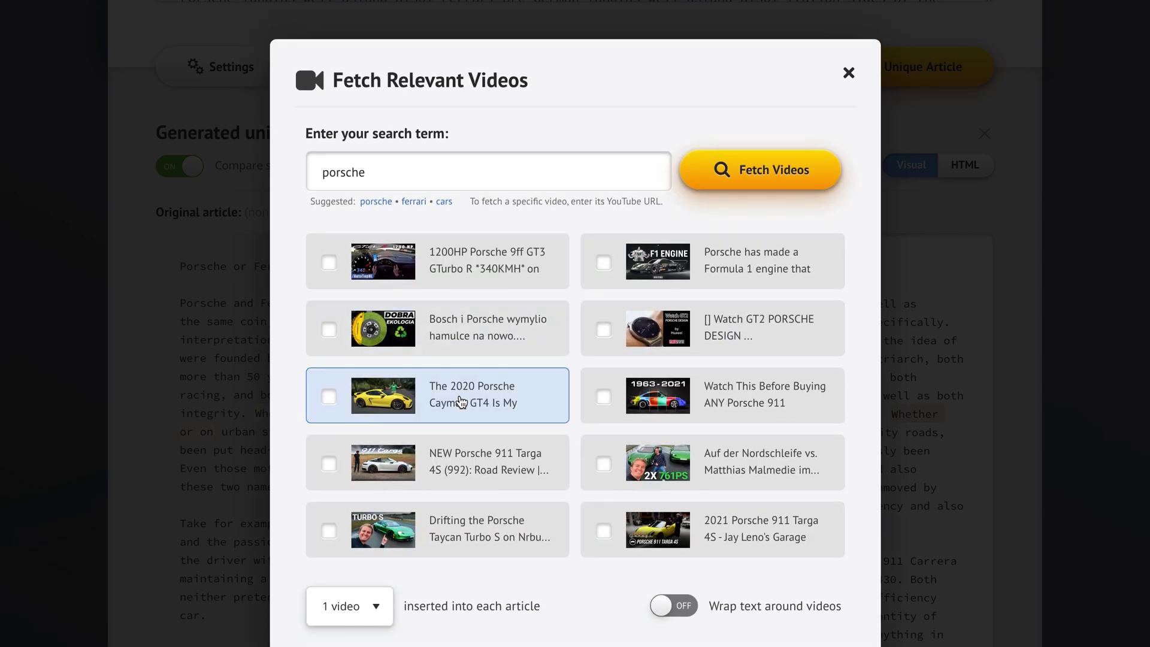
pyautogui.click(460, 401)
pyautogui.scroll(-2, 557, 441)
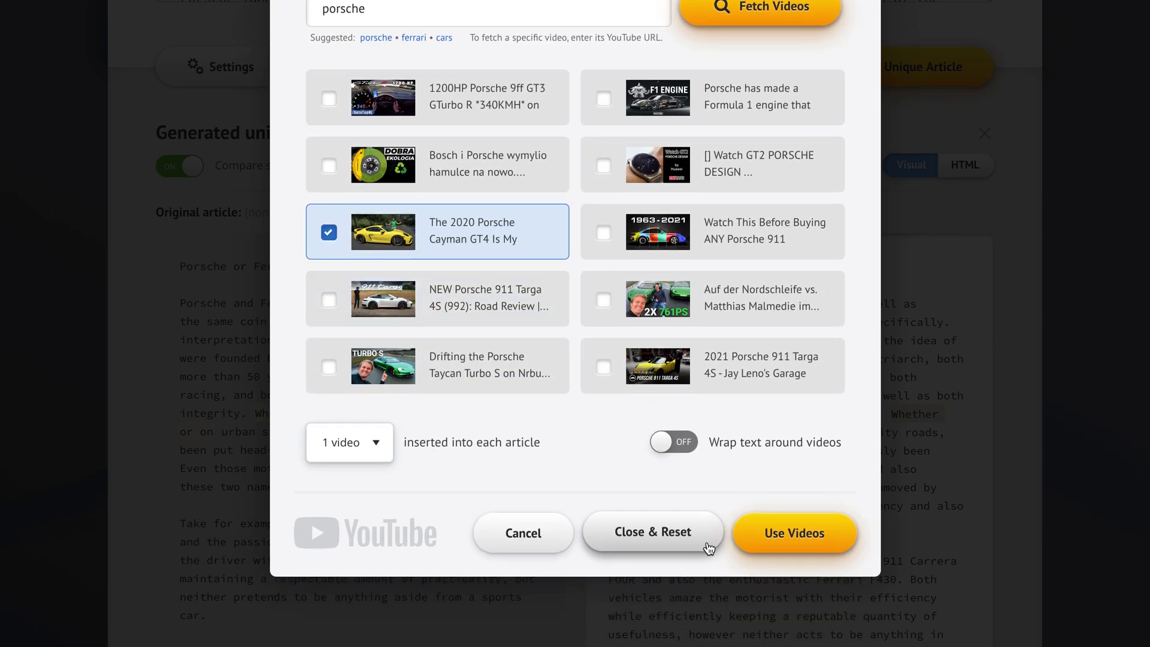
pyautogui.click(773, 540)
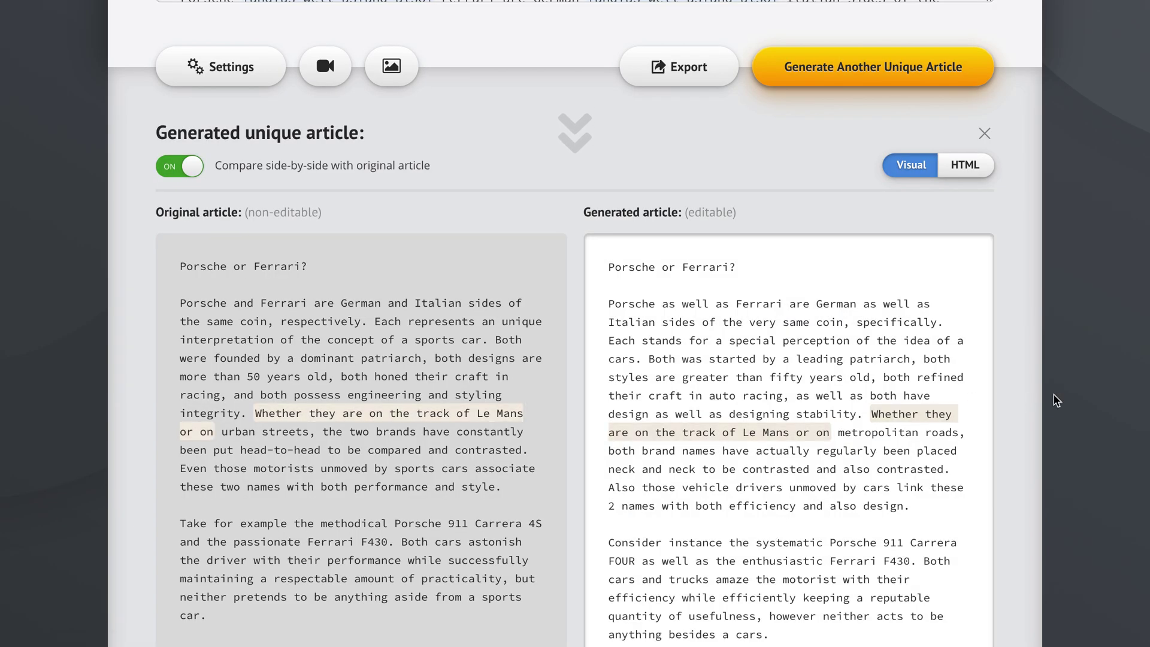
pyautogui.scroll(-3, 1055, 400)
pyautogui.scroll(-2, 1055, 400)
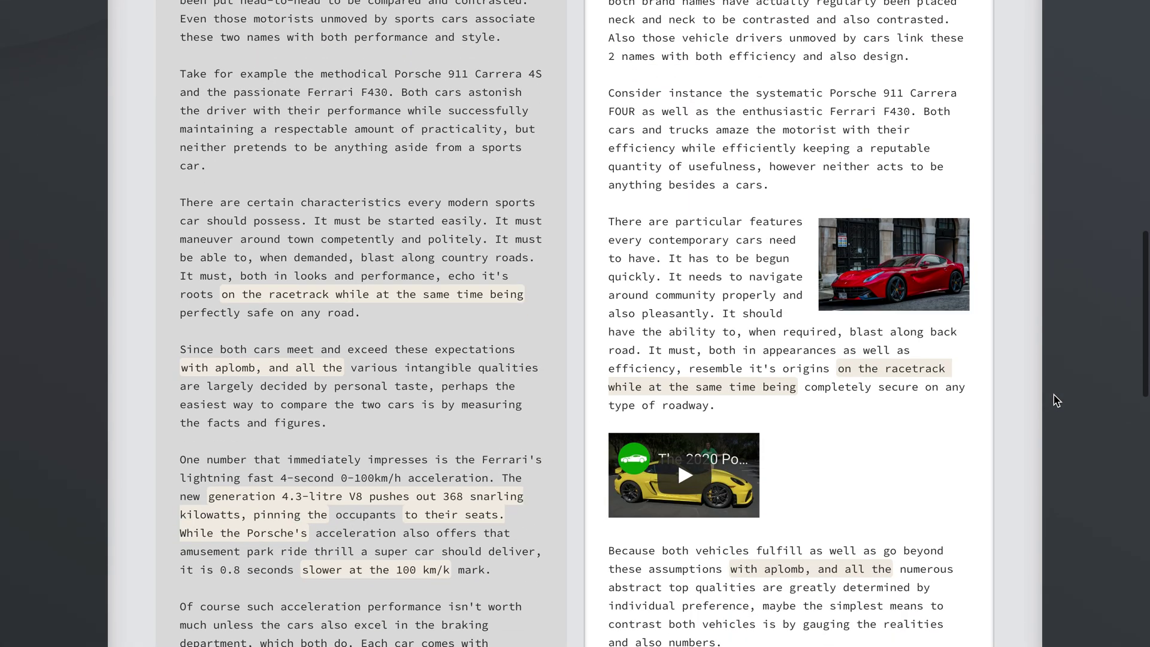
pyautogui.scroll(2, 1023, 268)
pyautogui.scroll(4, 1023, 267)
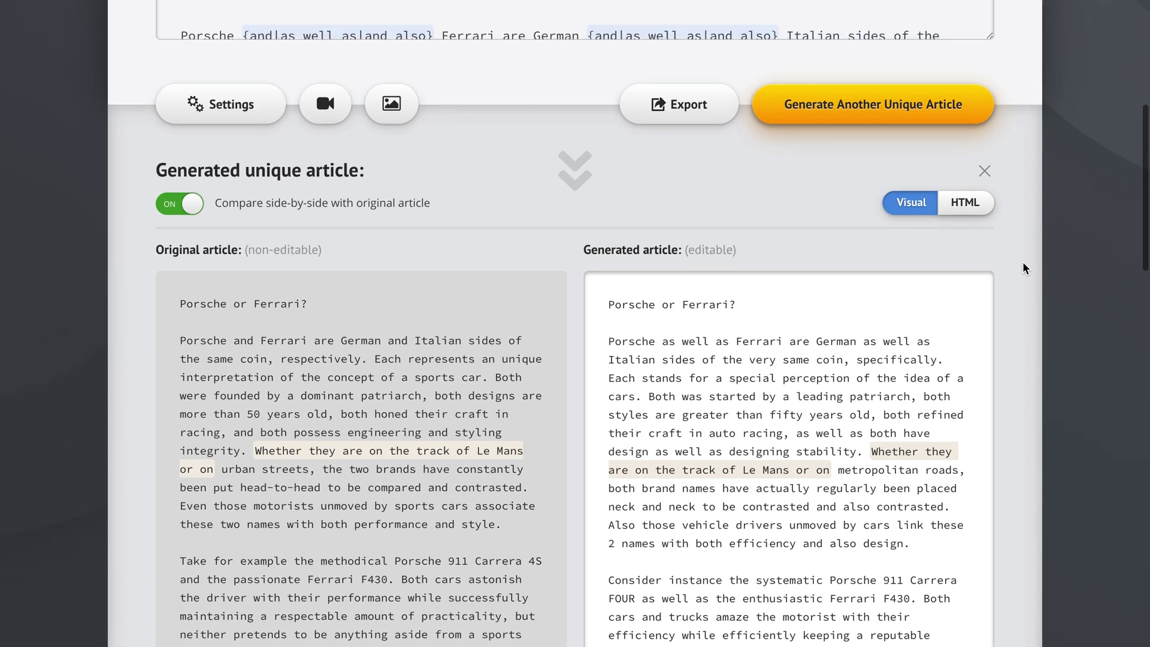
pyautogui.scroll(-6, 1022, 268)
pyautogui.scroll(-3, 1022, 267)
pyautogui.scroll(-2, 1023, 269)
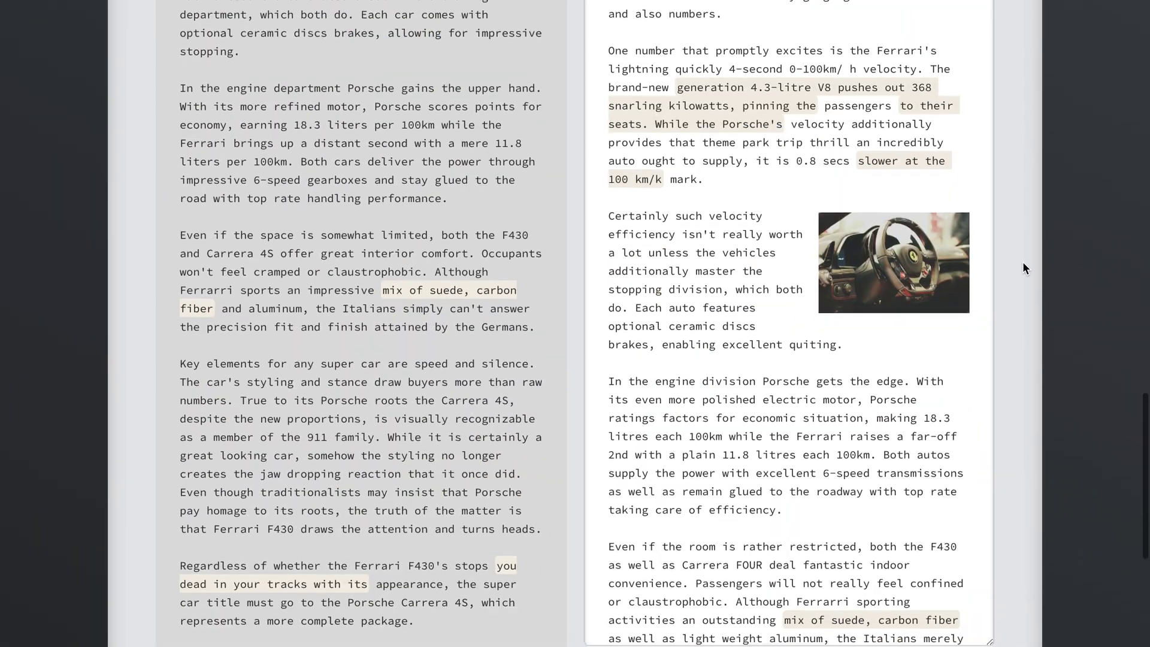
pyautogui.scroll(-2, 1022, 267)
pyautogui.scroll(4, 1022, 268)
pyautogui.scroll(5, 1022, 269)
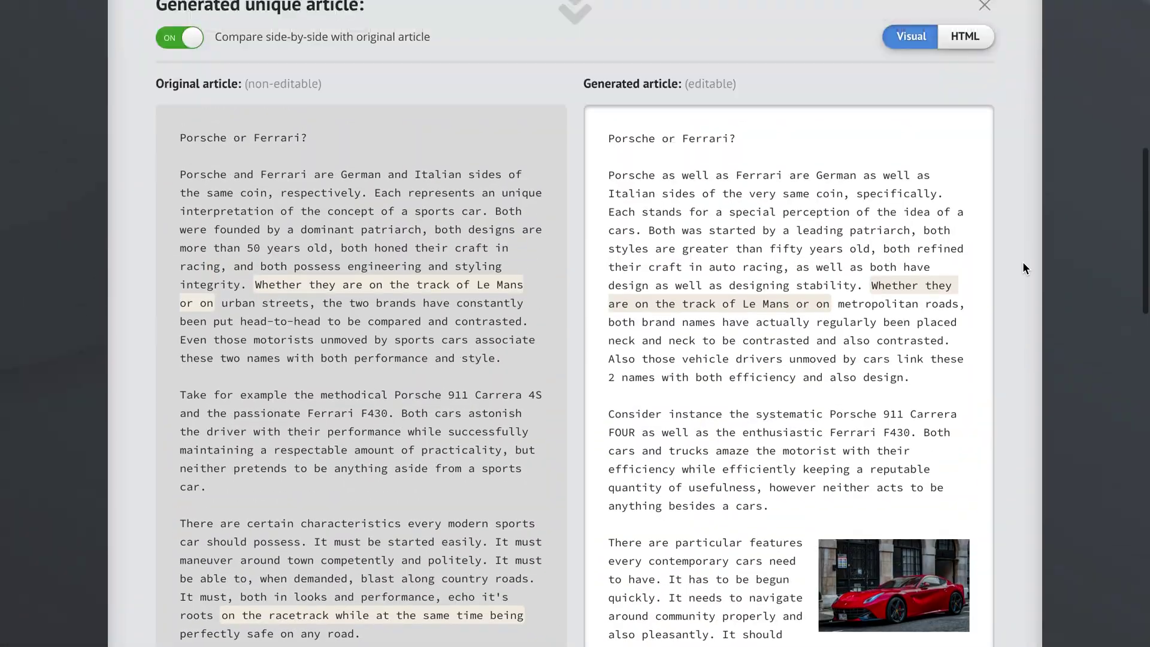
pyautogui.scroll(3, 1022, 267)
# Step: Generate two further reworded versions of the article with its video and images
pyautogui.click(858, 124)
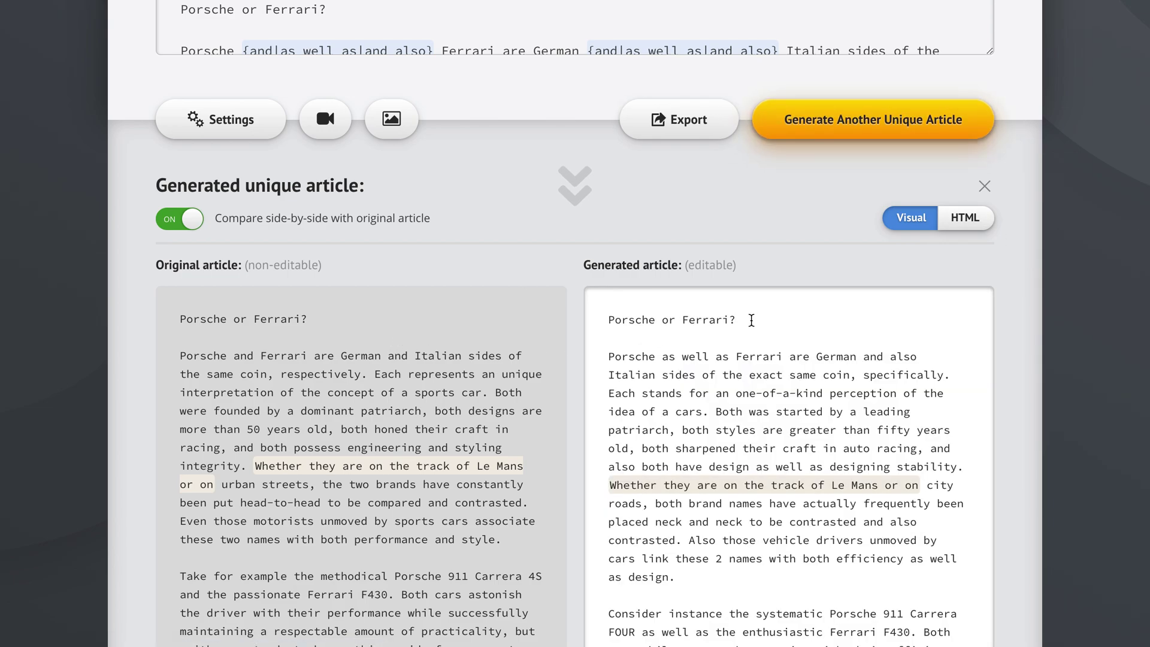
pyautogui.scroll(-2, 1011, 355)
pyautogui.scroll(-2, 1011, 356)
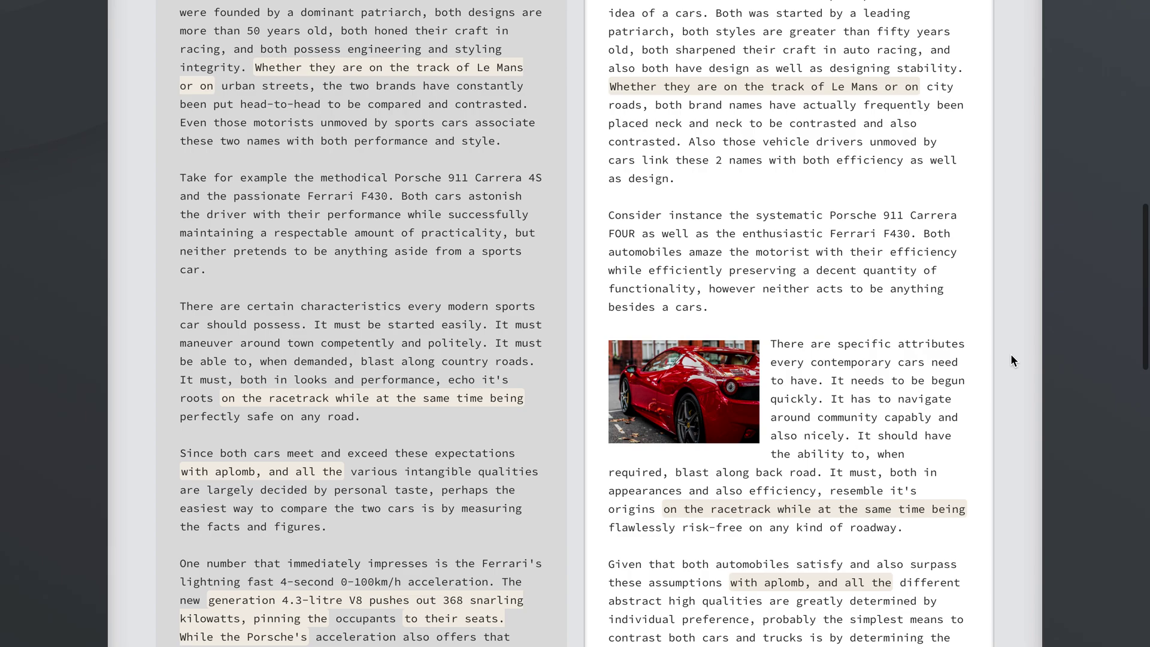
pyautogui.scroll(-2, 1010, 355)
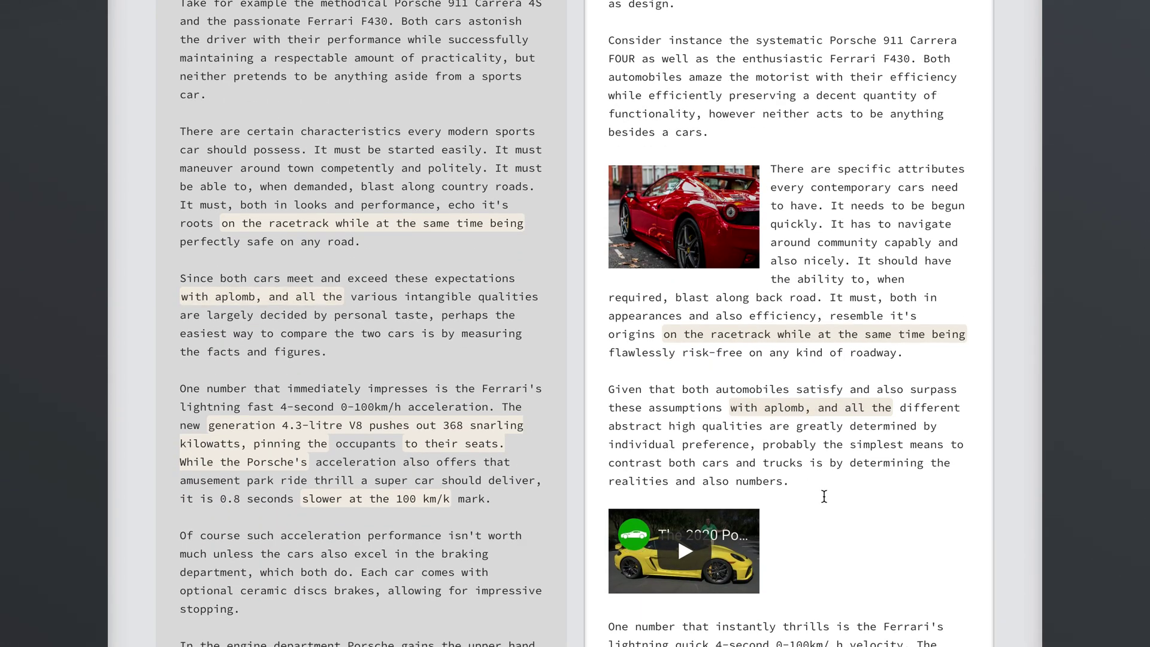
pyautogui.scroll(-3, 824, 496)
pyautogui.scroll(-2, 804, 377)
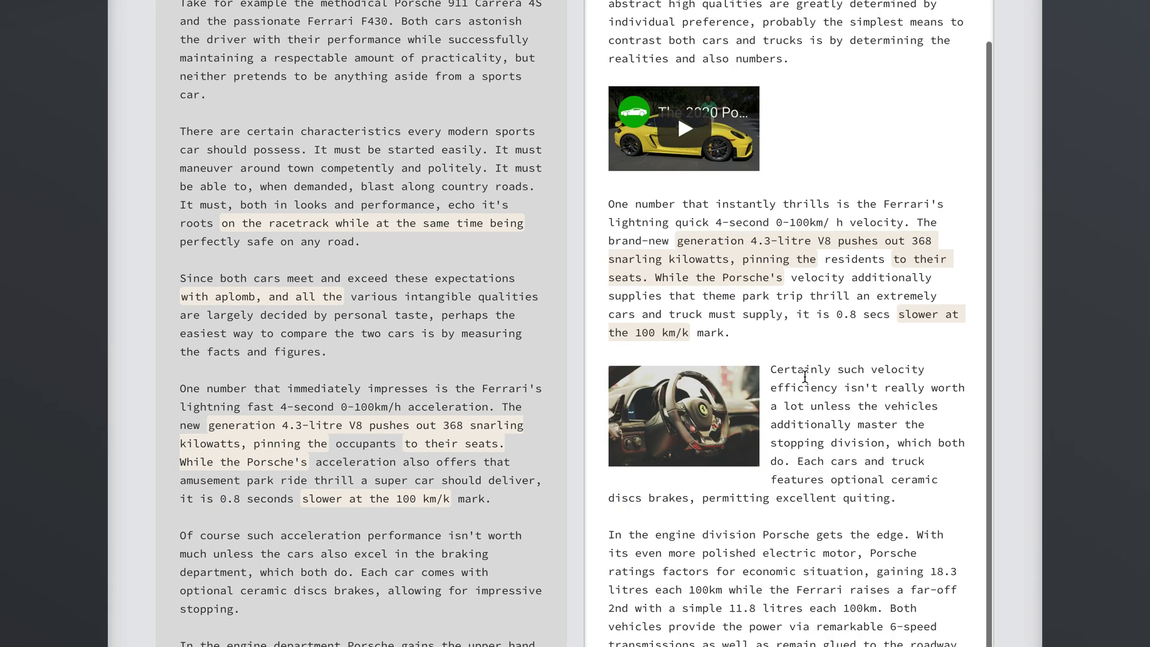
pyautogui.scroll(9, 1016, 246)
pyautogui.scroll(-2, 1031, 226)
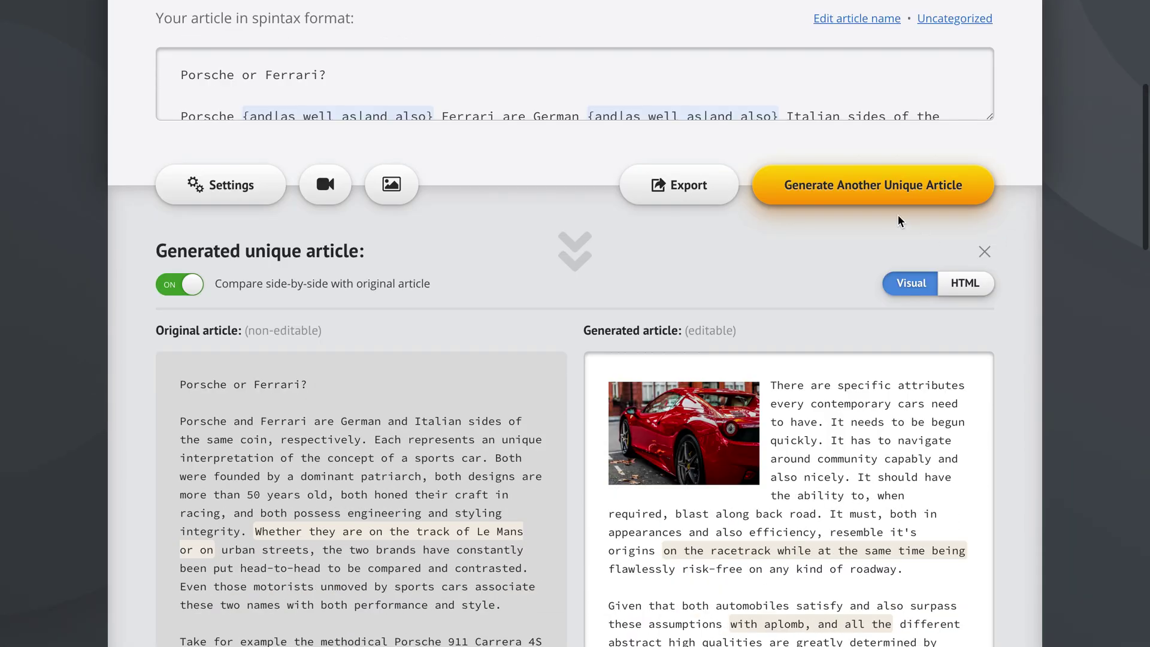
pyautogui.click(870, 196)
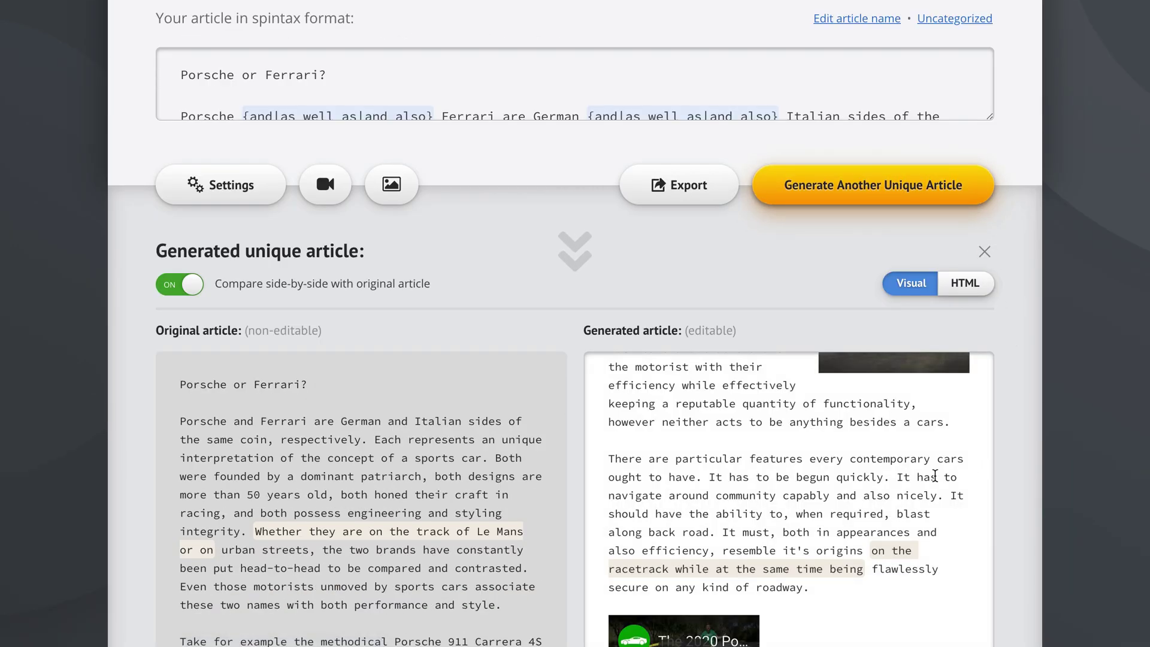
pyautogui.scroll(2, 934, 475)
pyautogui.scroll(1, 934, 476)
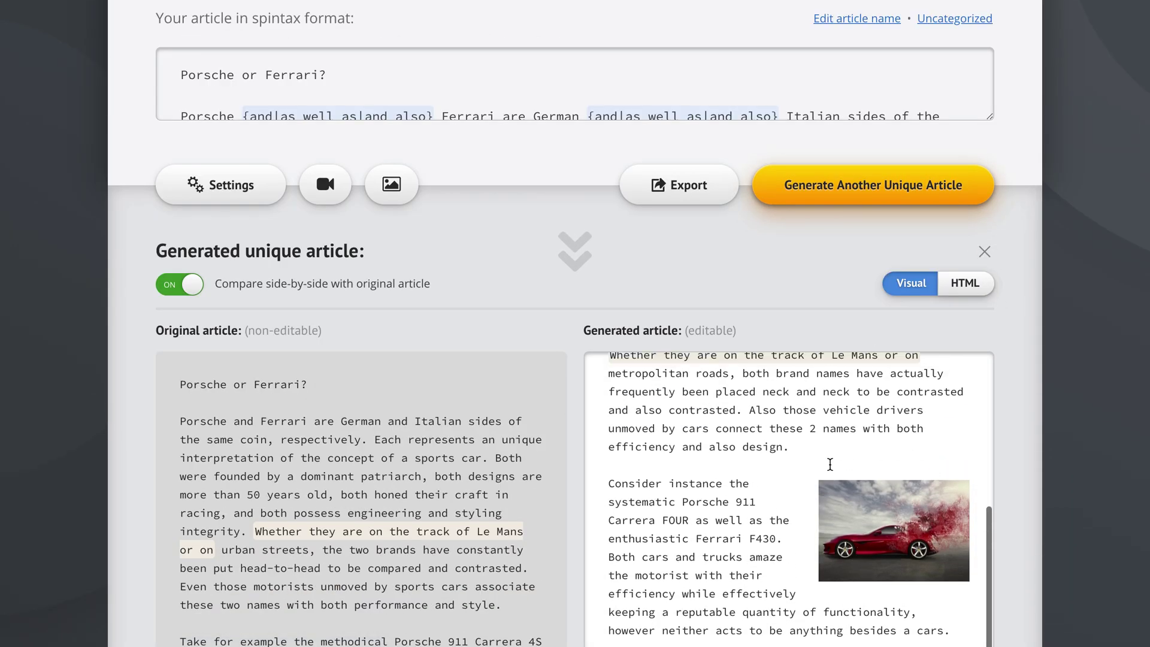
pyautogui.scroll(-2, 829, 464)
pyautogui.scroll(-1, 906, 439)
pyautogui.scroll(-5, 907, 440)
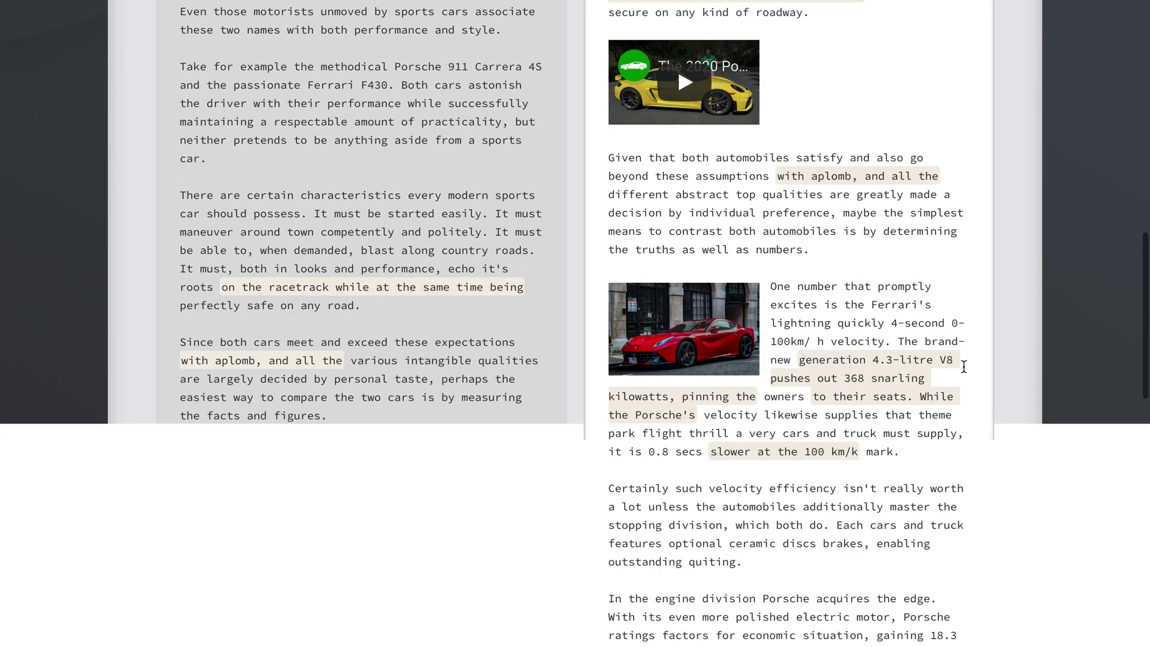
pyautogui.scroll(-2, 906, 378)
pyautogui.scroll(-4, 903, 301)
pyautogui.scroll(-4, 904, 301)
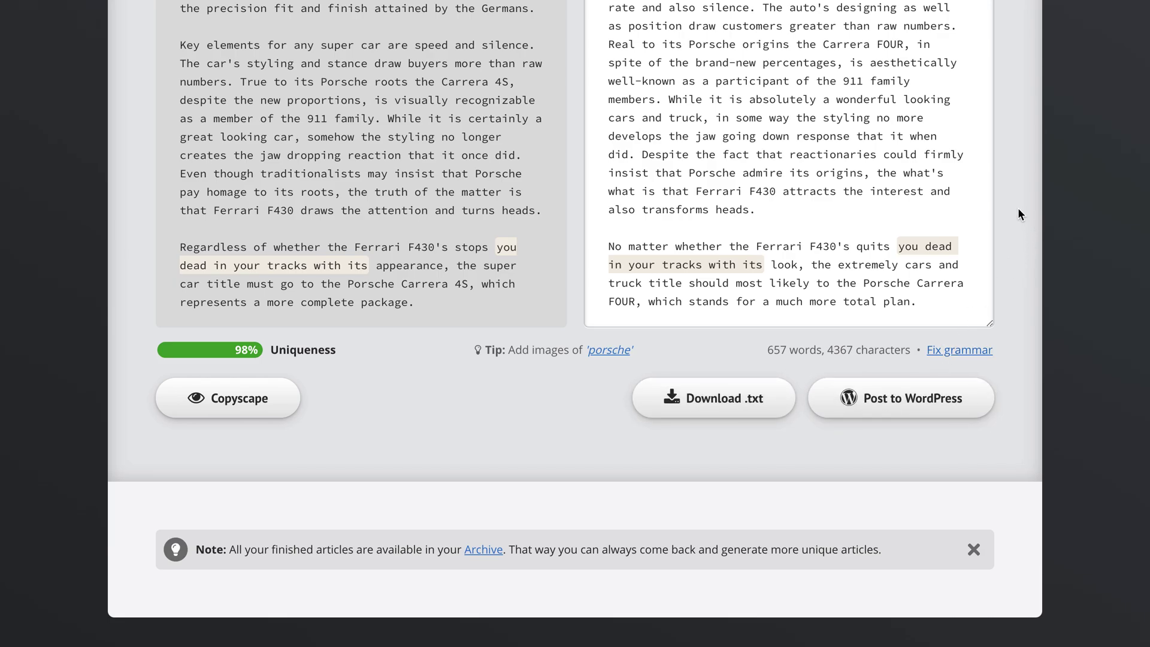
pyautogui.scroll(15, 1018, 209)
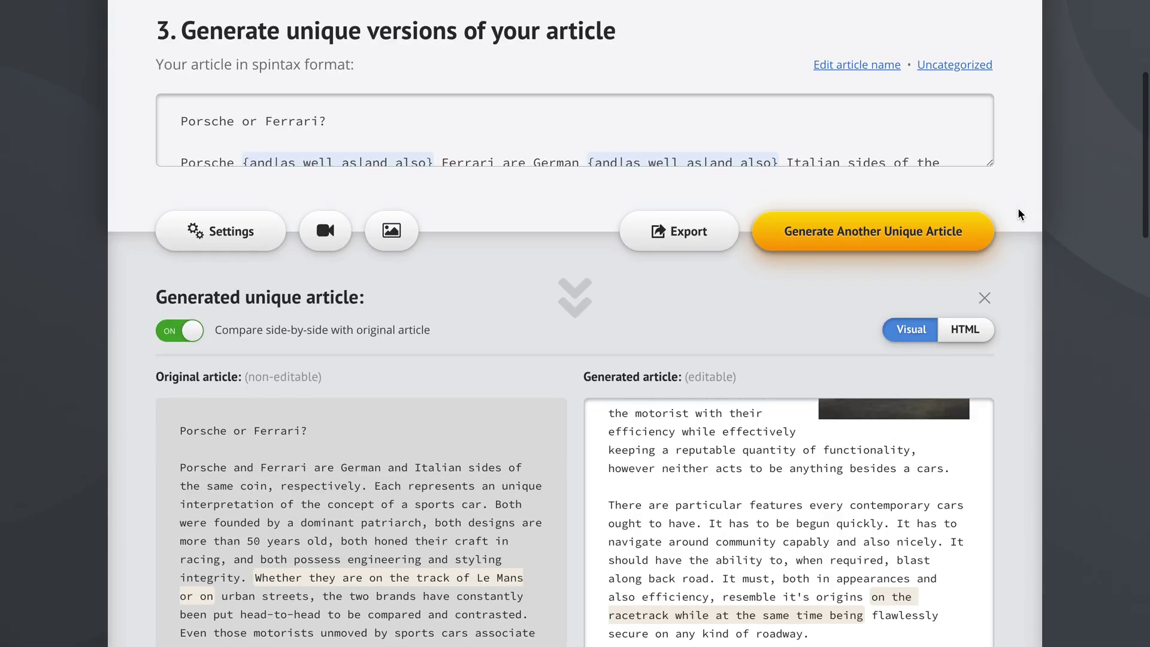
# Step: Open the Export Articles options (500 articles, one text file each) and cancel without exporting
pyautogui.click(692, 263)
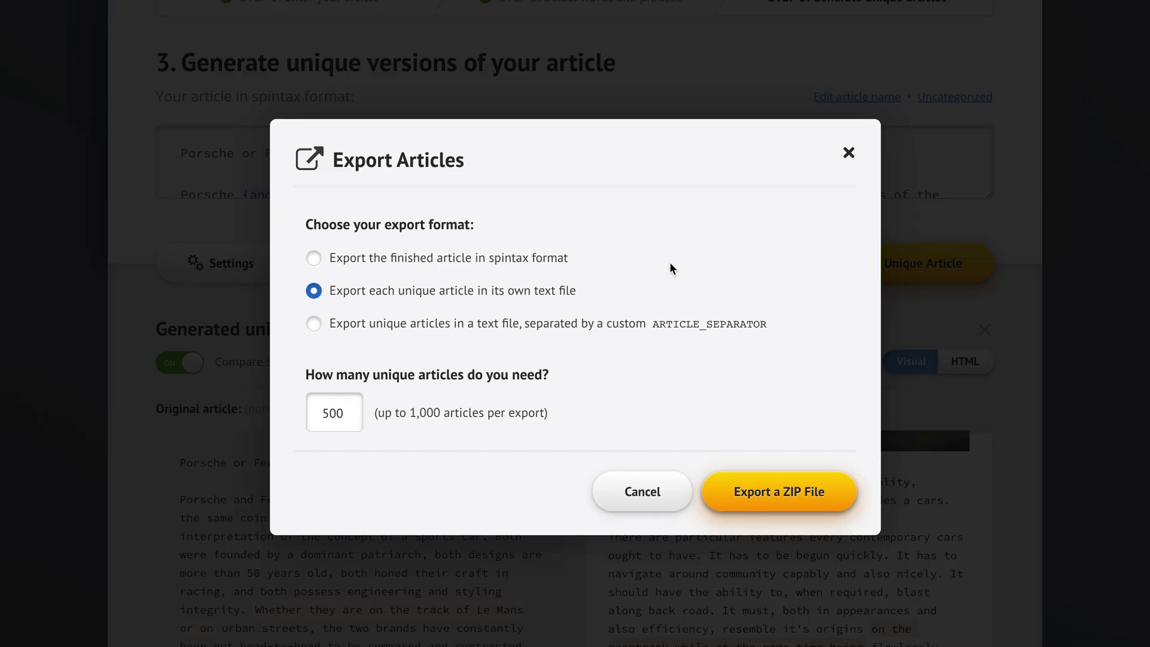
pyautogui.click(331, 413)
pyautogui.click(616, 483)
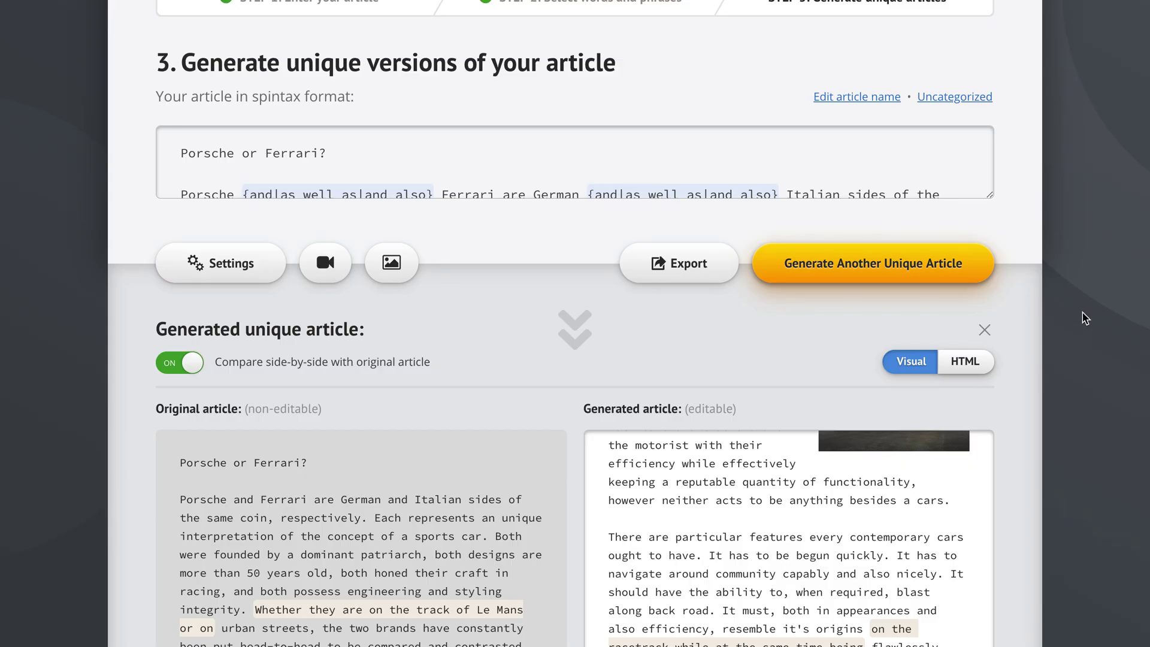
pyautogui.scroll(-1, 1028, 312)
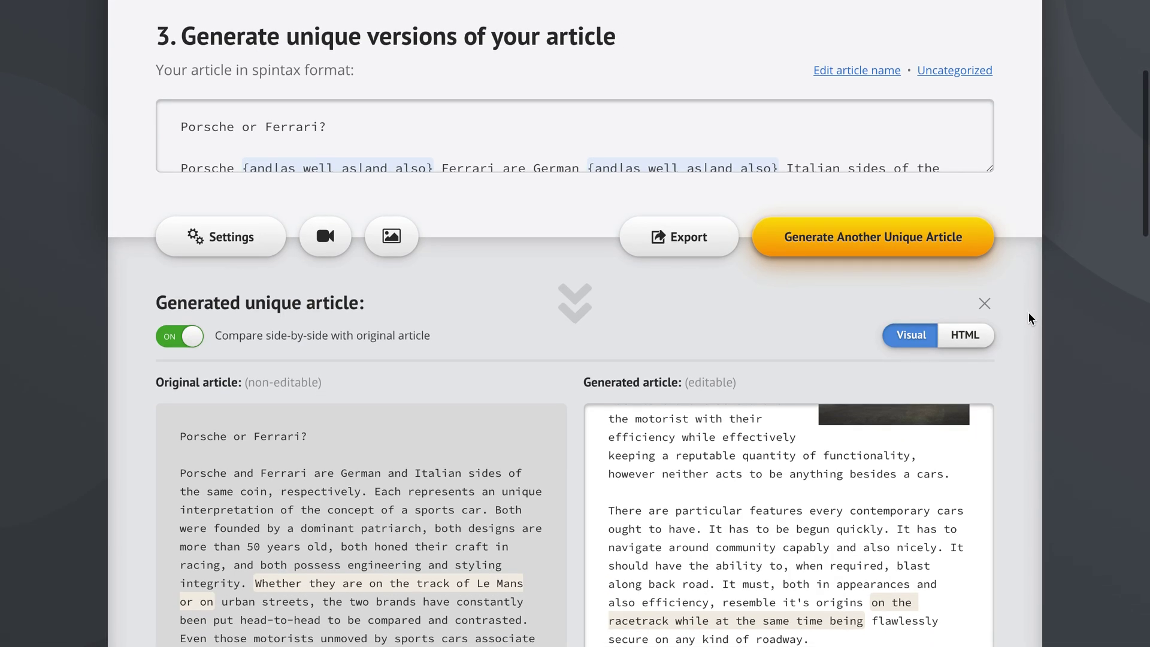